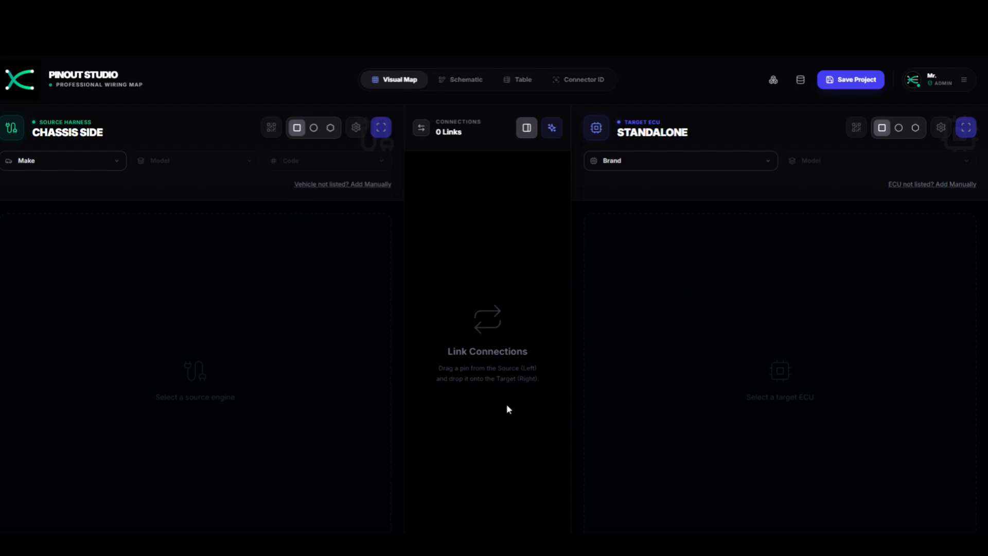
- Preview the Schematic, Table and connector identification views, then return to the Visual Map
{"action": "left_click", "coordinate": [469, 88]}
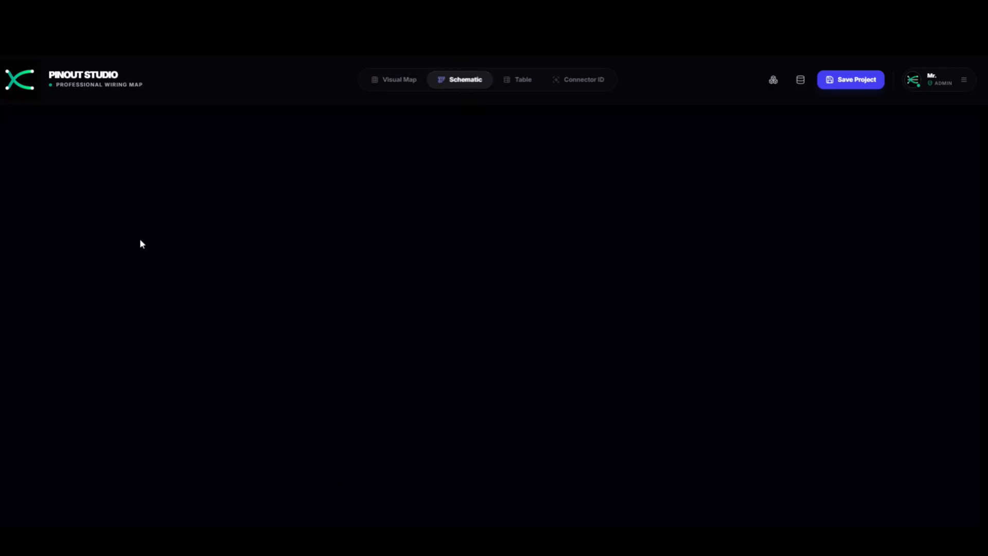
{"action": "left_click", "coordinate": [523, 82]}
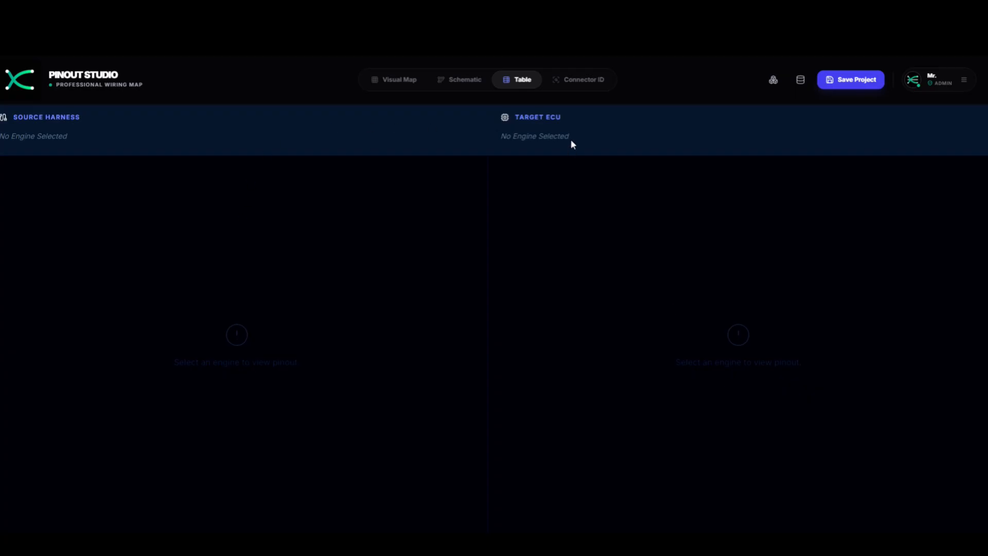
{"action": "left_click", "coordinate": [577, 82]}
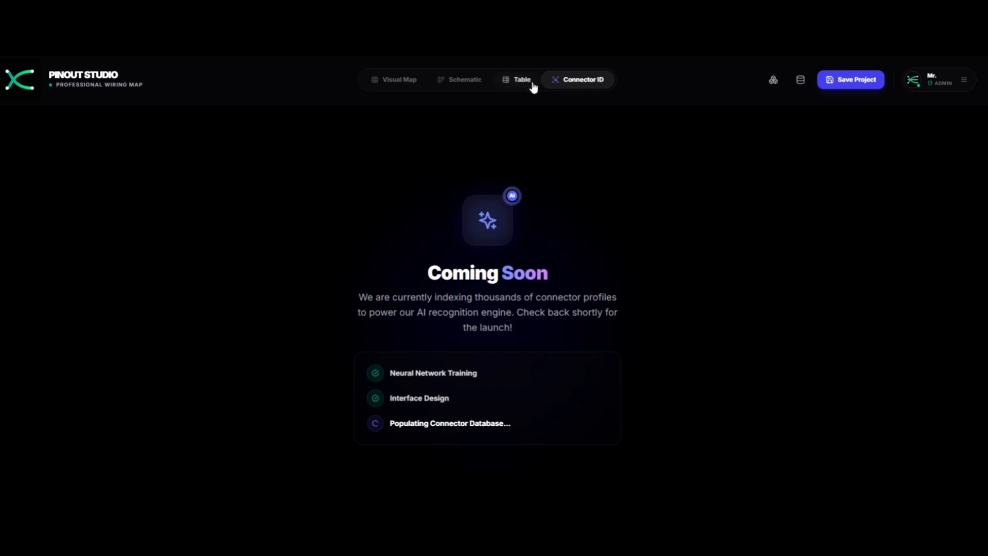
{"action": "left_click", "coordinate": [398, 81]}
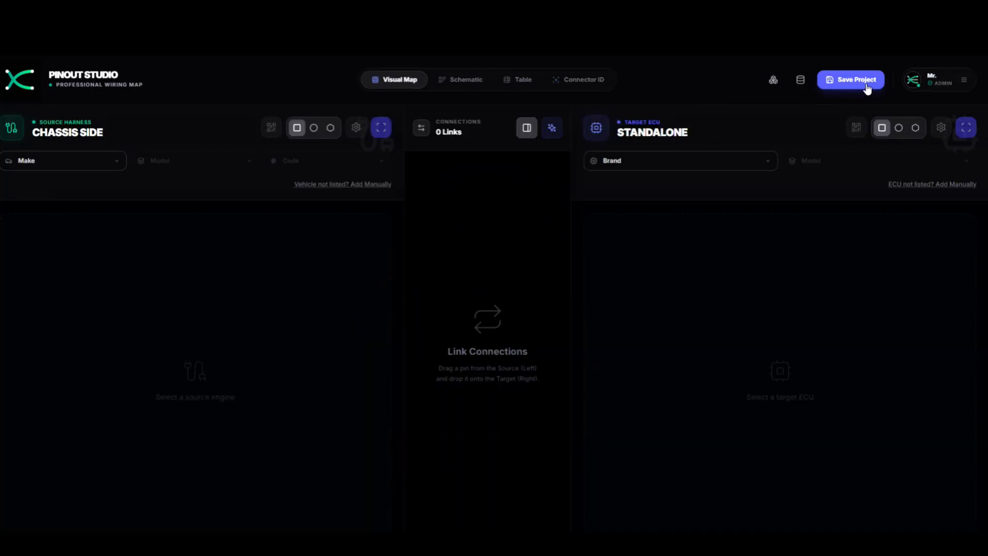
- Open saved projects and review the account settings, including the avatar image link field
{"action": "left_click", "coordinate": [946, 82]}
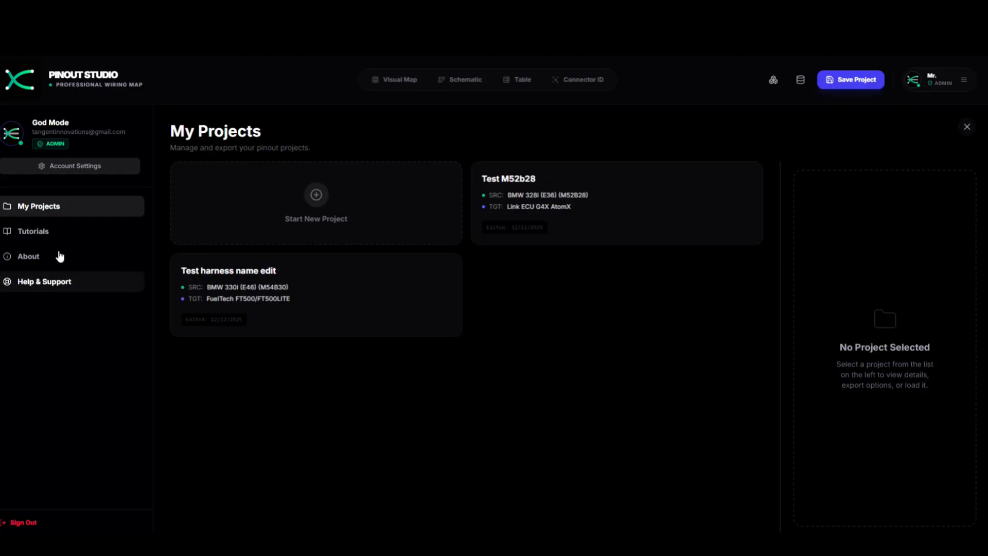
{"action": "left_click", "coordinate": [64, 172]}
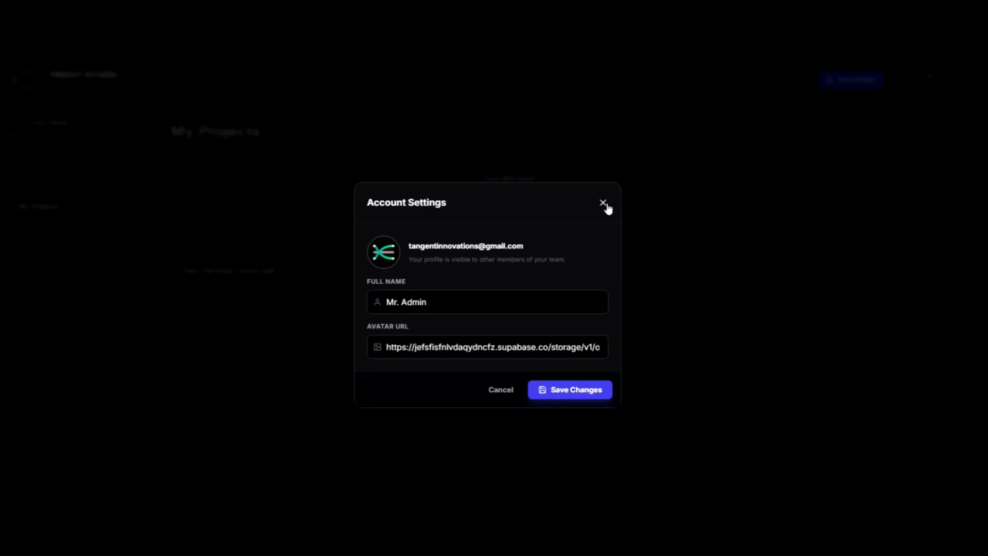
{"action": "left_click", "coordinate": [488, 347]}
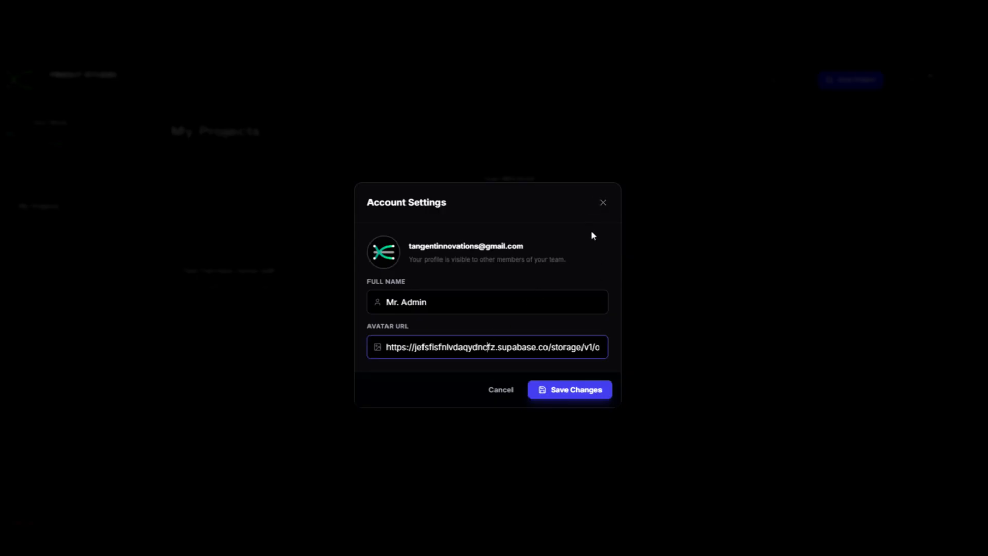
{"action": "left_click", "coordinate": [604, 203]}
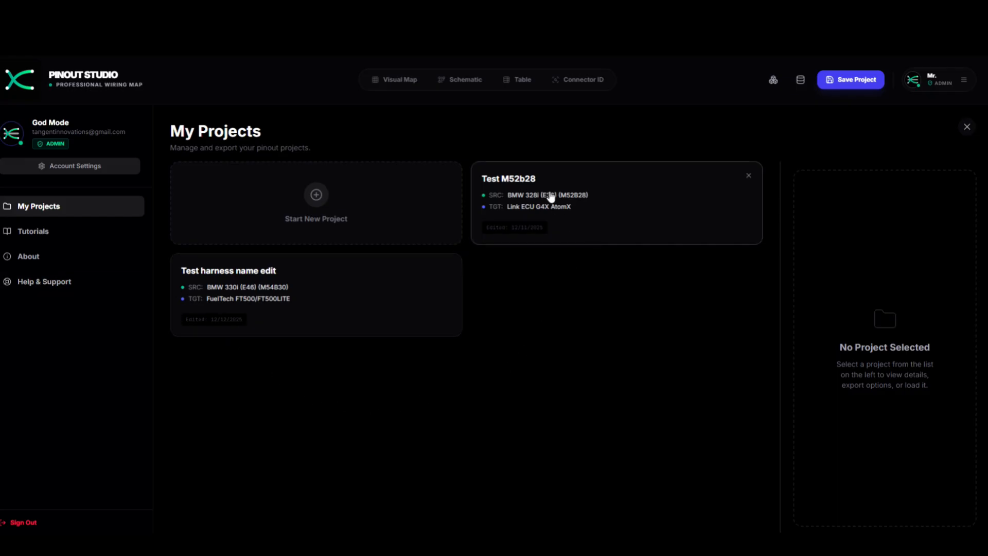
- Inspect the 'Test harness name edit' project's details, then close the saved projects page
{"action": "left_click", "coordinate": [386, 304]}
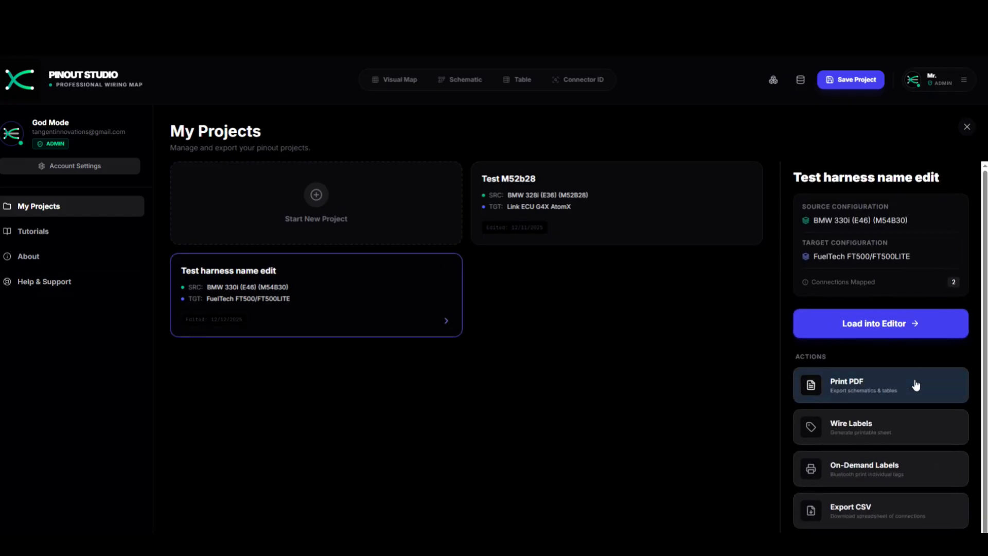
{"action": "scroll", "coordinate": [903, 320], "scroll_direction": "down", "scroll_amount": 2}
{"action": "scroll", "coordinate": [904, 320], "scroll_direction": "up", "scroll_amount": 2}
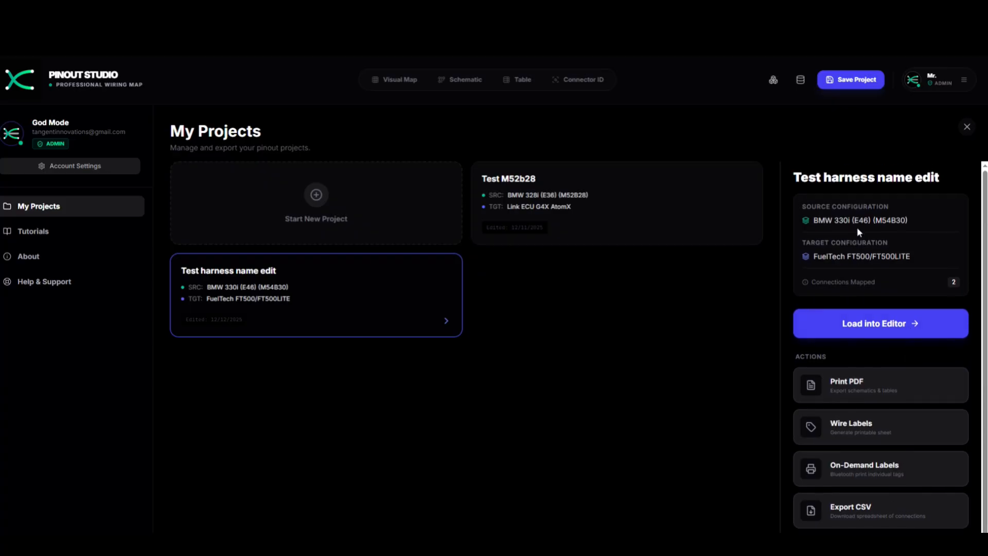
{"action": "scroll", "coordinate": [863, 201], "scroll_direction": "down", "scroll_amount": 2}
{"action": "scroll", "coordinate": [863, 203], "scroll_direction": "up", "scroll_amount": 2}
{"action": "scroll", "coordinate": [877, 393], "scroll_direction": "down", "scroll_amount": 1}
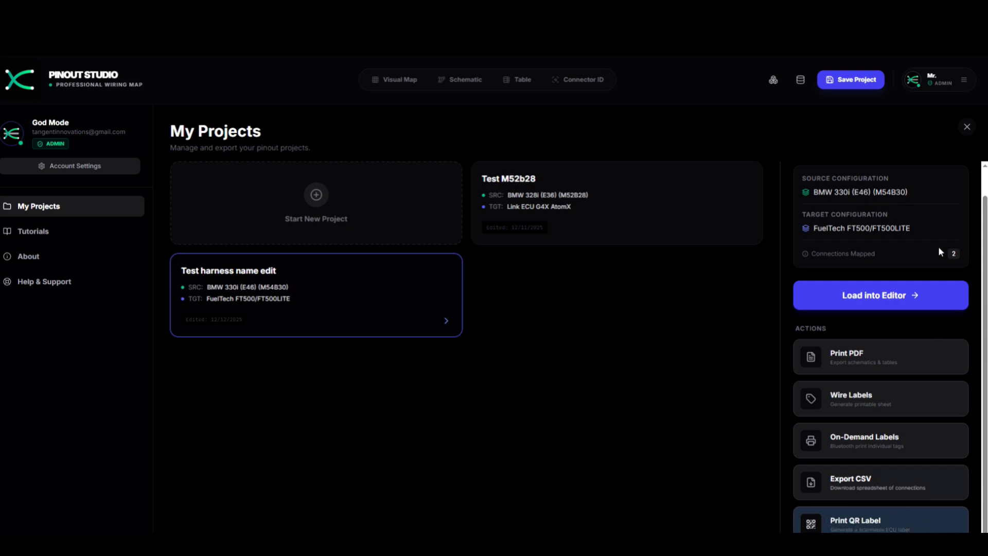
{"action": "left_click", "coordinate": [967, 126]}
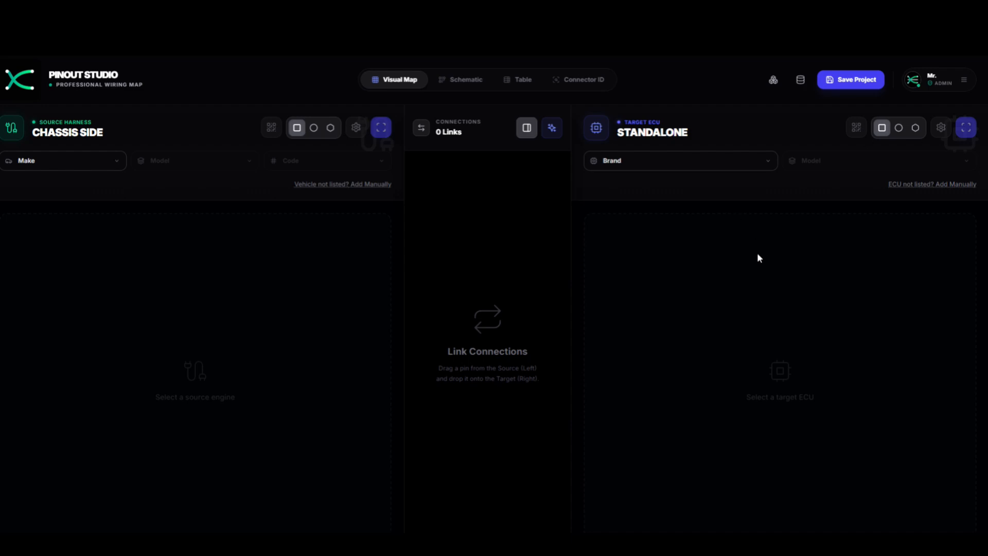
- Set the source vehicle to BMW 330i (E46) with the M54B30 engine
{"action": "left_click", "coordinate": [88, 168]}
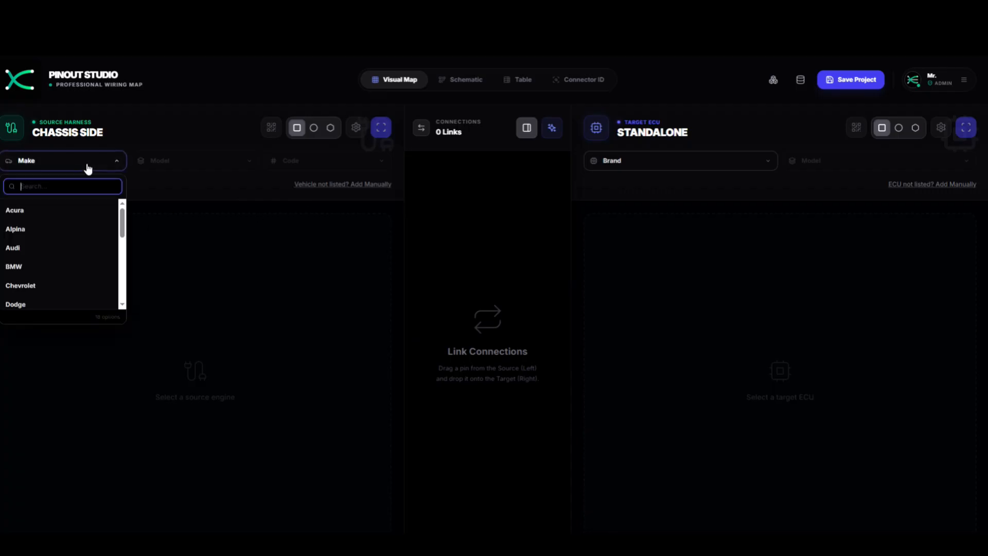
{"action": "left_click", "coordinate": [45, 266]}
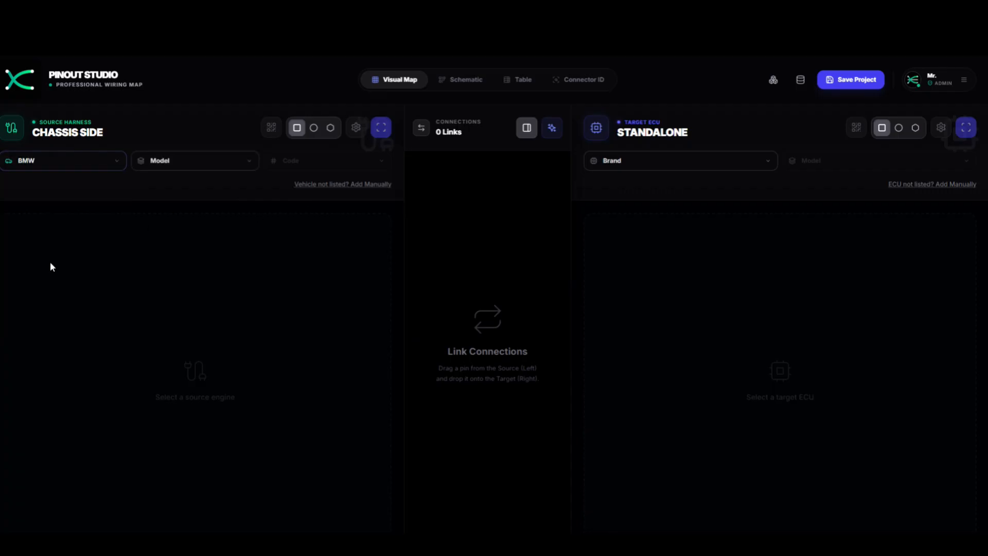
{"action": "left_click", "coordinate": [232, 162]}
{"action": "scroll", "coordinate": [208, 261], "scroll_direction": "down", "scroll_amount": 5}
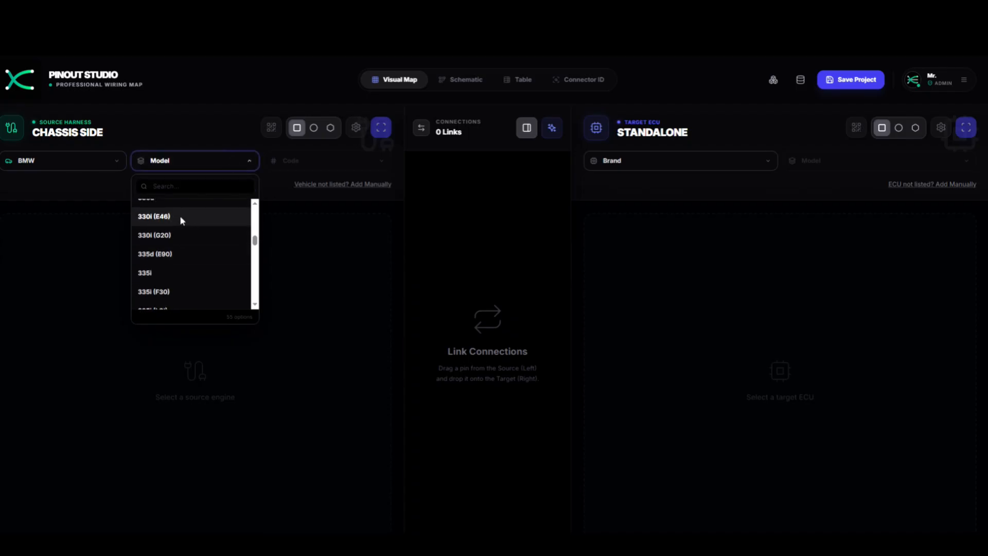
{"action": "left_click", "coordinate": [180, 216]}
{"action": "left_click", "coordinate": [331, 163]}
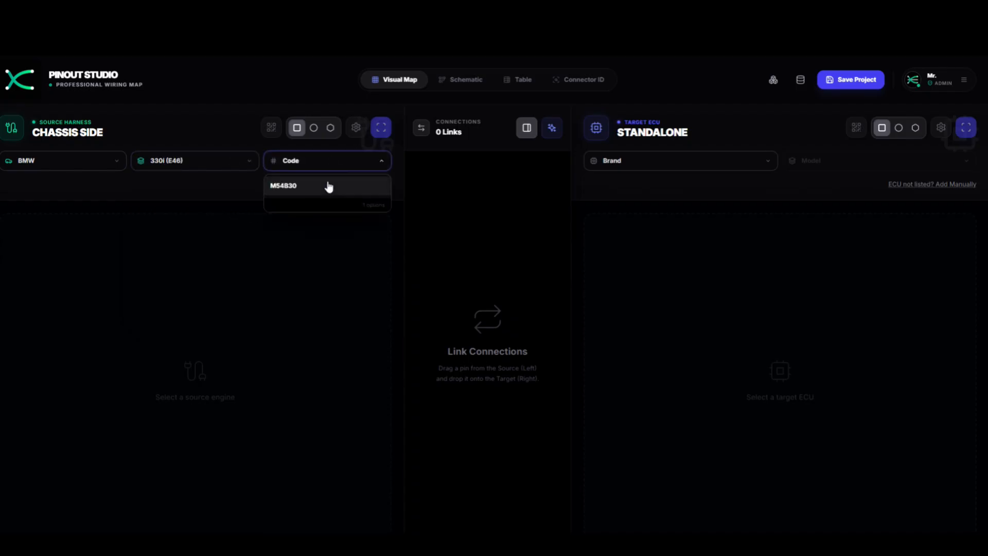
{"action": "left_click", "coordinate": [329, 186]}
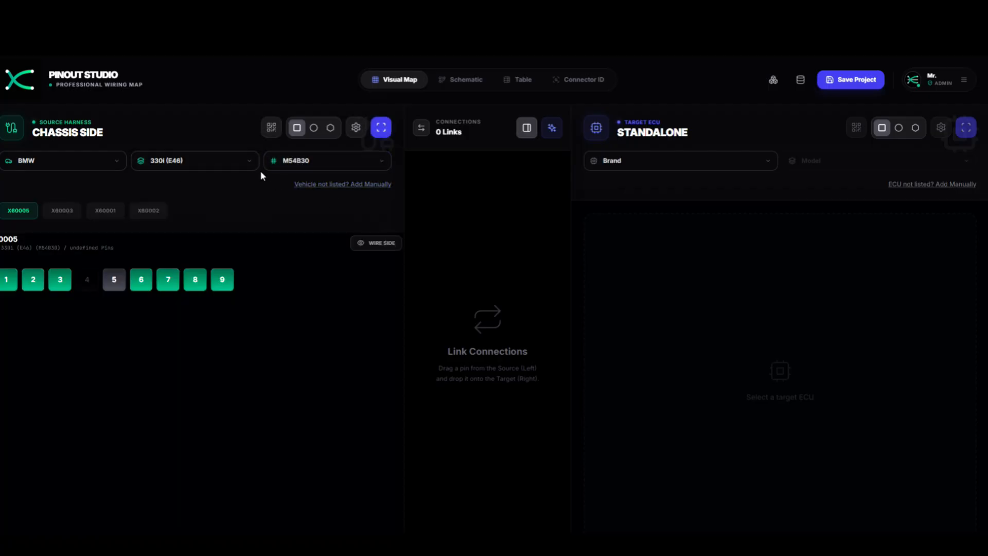
- Browse harness connectors X60003, X60001 and X60002, ending back on X60005
{"action": "left_click", "coordinate": [66, 211]}
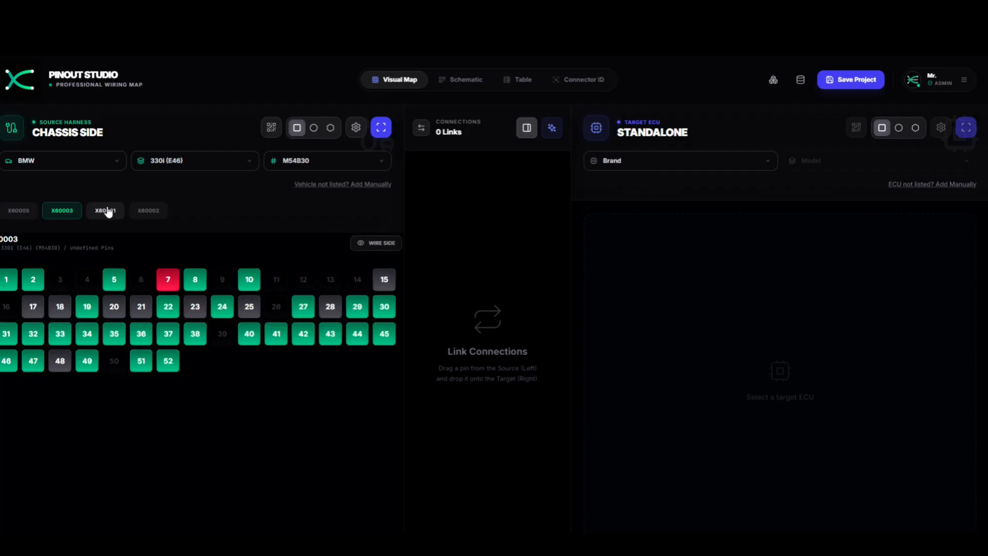
{"action": "left_click", "coordinate": [106, 211]}
{"action": "left_click", "coordinate": [139, 211]}
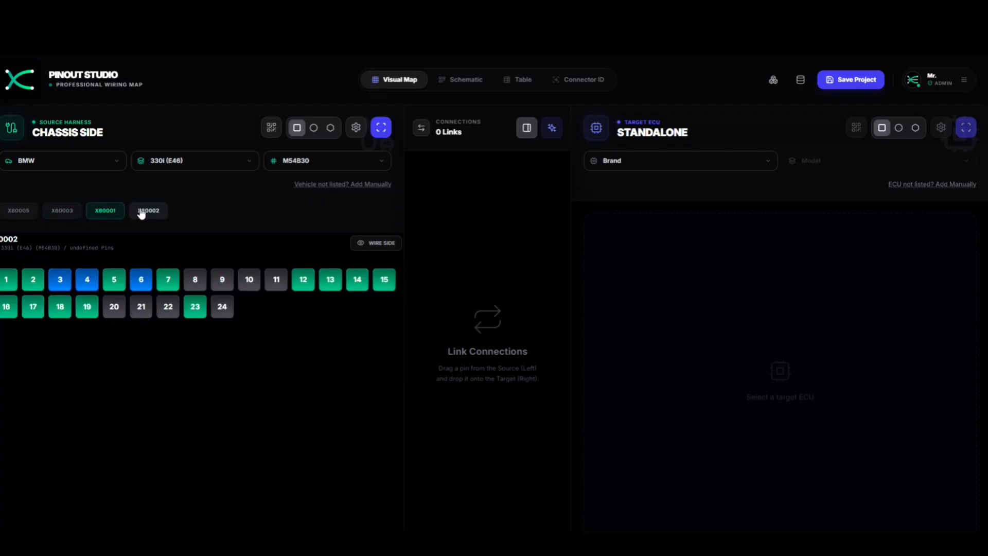
{"action": "left_click", "coordinate": [65, 211]}
{"action": "left_click", "coordinate": [26, 208]}
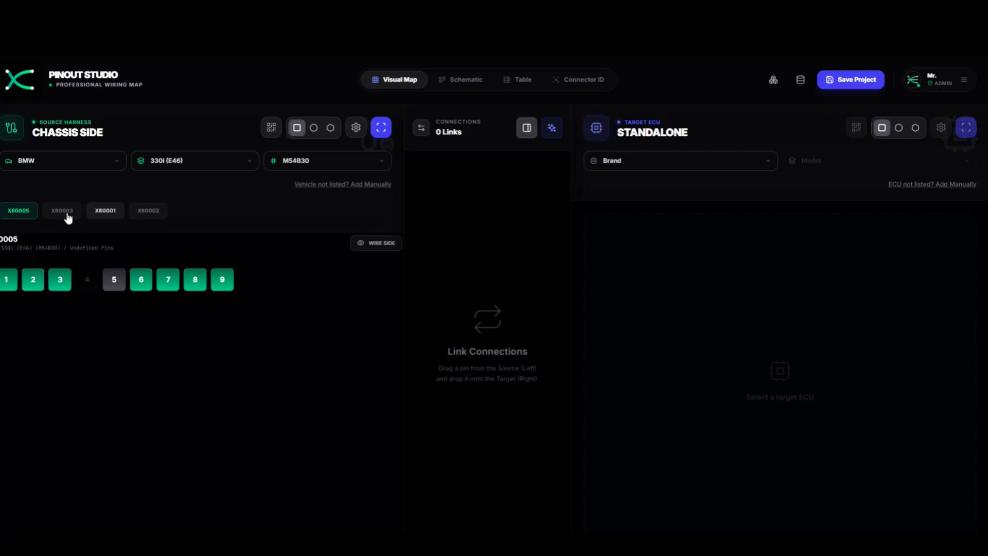
{"action": "left_click", "coordinate": [141, 212]}
{"action": "left_click", "coordinate": [108, 212]}
{"action": "left_click", "coordinate": [63, 212]}
{"action": "left_click", "coordinate": [20, 212]}
{"action": "left_click", "coordinate": [519, 81]}
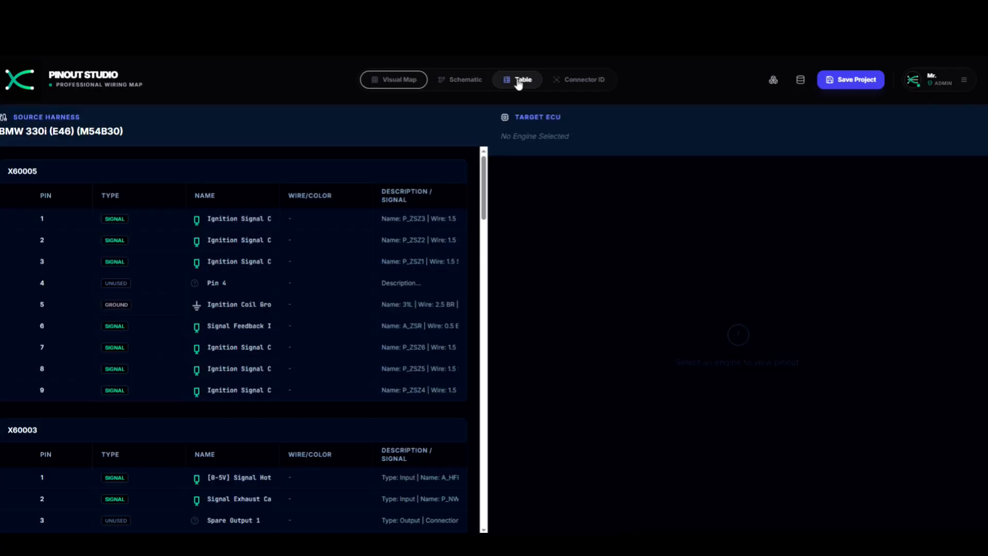
{"action": "scroll", "coordinate": [261, 247], "scroll_direction": "down", "scroll_amount": 1}
{"action": "scroll", "coordinate": [260, 247], "scroll_direction": "up", "scroll_amount": 1}
{"action": "scroll", "coordinate": [88, 207], "scroll_direction": "down", "scroll_amount": 20}
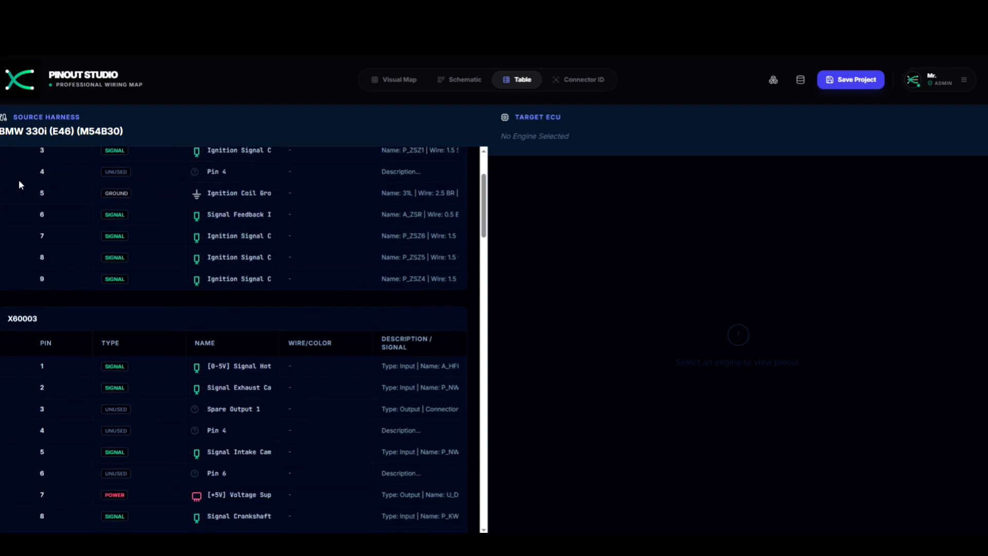
{"action": "scroll", "coordinate": [109, 208], "scroll_direction": "down", "scroll_amount": 10}
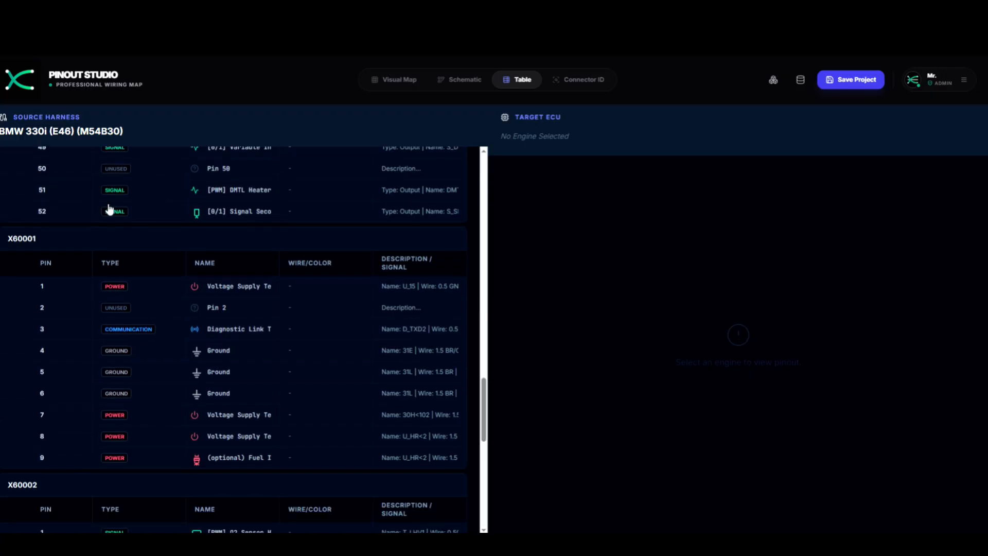
{"action": "scroll", "coordinate": [180, 227], "scroll_direction": "down", "scroll_amount": 3}
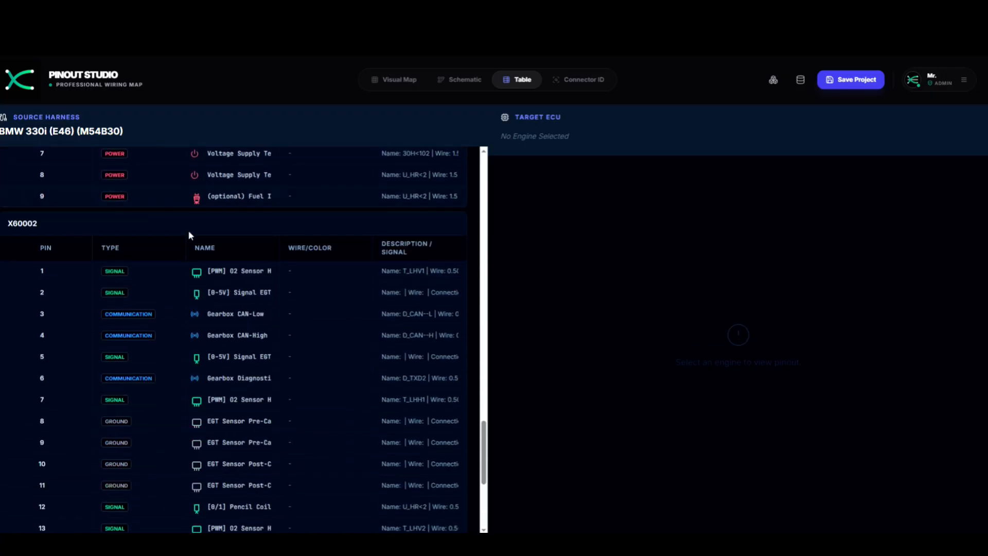
{"action": "scroll", "coordinate": [207, 258], "scroll_direction": "down", "scroll_amount": 3}
{"action": "scroll", "coordinate": [340, 223], "scroll_direction": "down", "scroll_amount": 2}
{"action": "scroll", "coordinate": [339, 222], "scroll_direction": "up", "scroll_amount": 20}
{"action": "scroll", "coordinate": [172, 170], "scroll_direction": "up", "scroll_amount": 15}
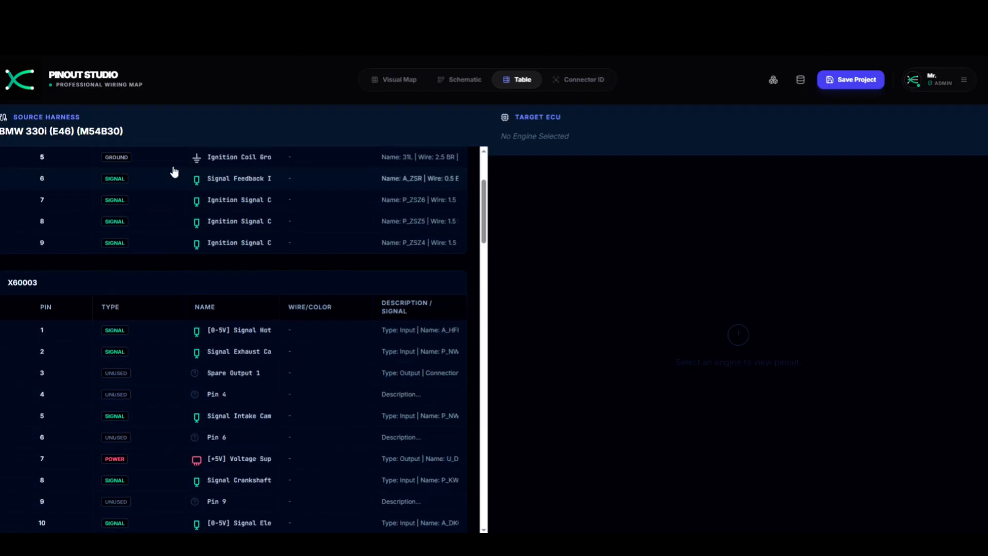
{"action": "left_click", "coordinate": [395, 79]}
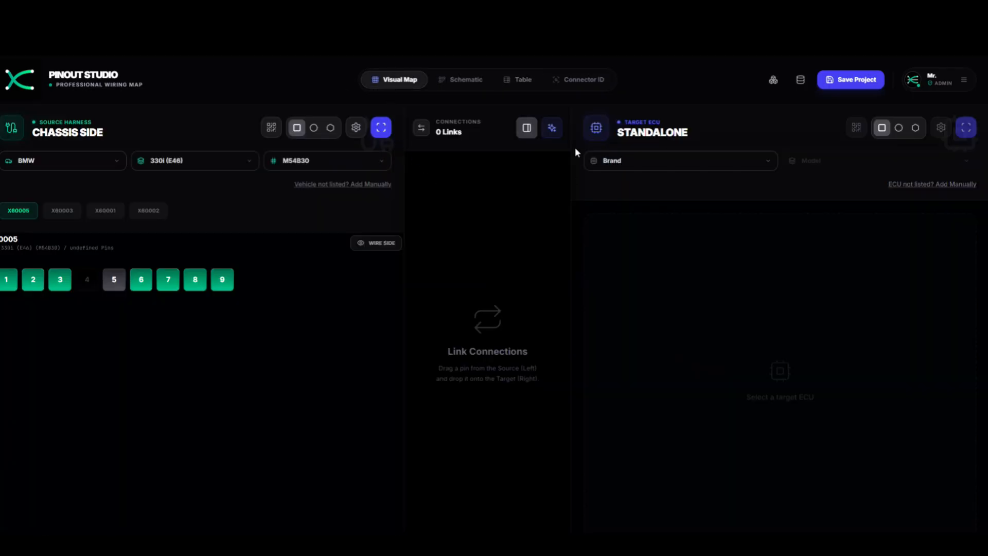
- Choose Haltech Elite 1500 as the target ECU
{"action": "left_click", "coordinate": [668, 161]}
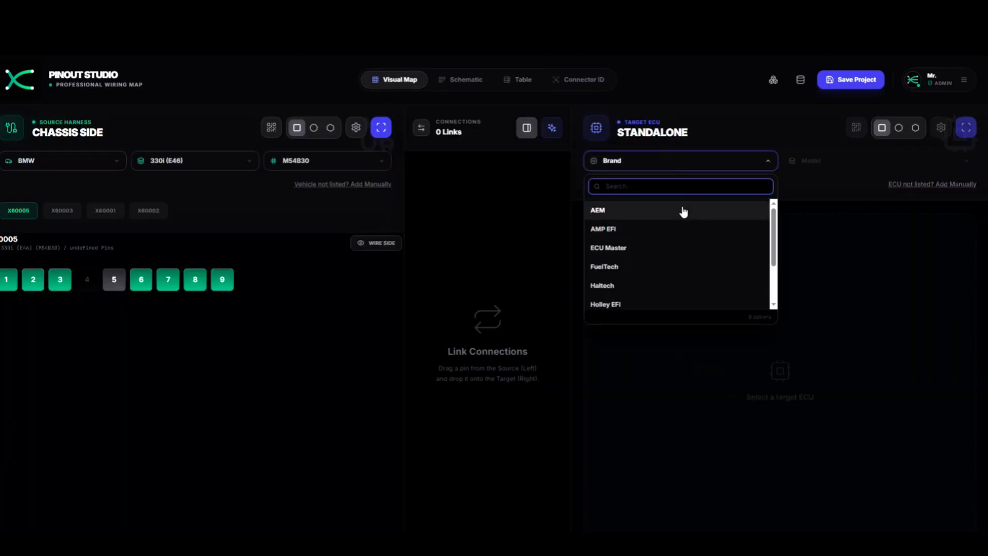
{"action": "left_click", "coordinate": [679, 285]}
{"action": "left_click", "coordinate": [825, 162]}
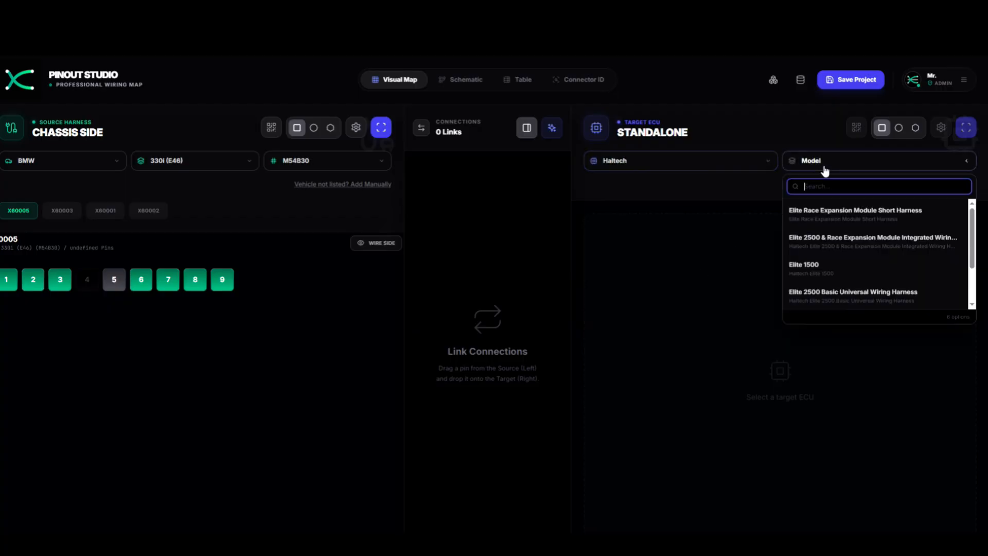
{"action": "left_click", "coordinate": [844, 267]}
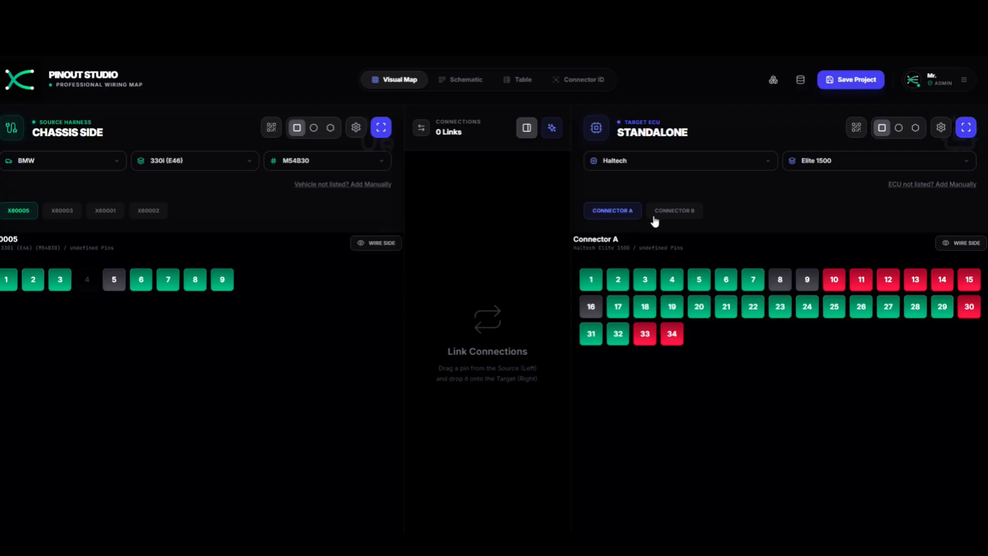
- Compare the Elite 1500's Connector B and Connector A pin lists
{"action": "left_click", "coordinate": [681, 213]}
{"action": "left_click", "coordinate": [626, 215]}
{"action": "left_click", "coordinate": [662, 214]}
- Flip between the ECU's Connector A and Connector B pins, settling on A
{"action": "left_click", "coordinate": [624, 213]}
{"action": "left_click", "coordinate": [678, 211]}
{"action": "left_click", "coordinate": [638, 211]}
- Scroll through both pinouts in the Table view, then move to the Visual Map
{"action": "left_click", "coordinate": [522, 81]}
{"action": "scroll", "coordinate": [463, 257], "scroll_direction": "down", "scroll_amount": 4}
{"action": "scroll", "coordinate": [370, 236], "scroll_direction": "up", "scroll_amount": 4}
{"action": "scroll", "coordinate": [308, 219], "scroll_direction": "down", "scroll_amount": 1}
{"action": "scroll", "coordinate": [310, 215], "scroll_direction": "up", "scroll_amount": 1}
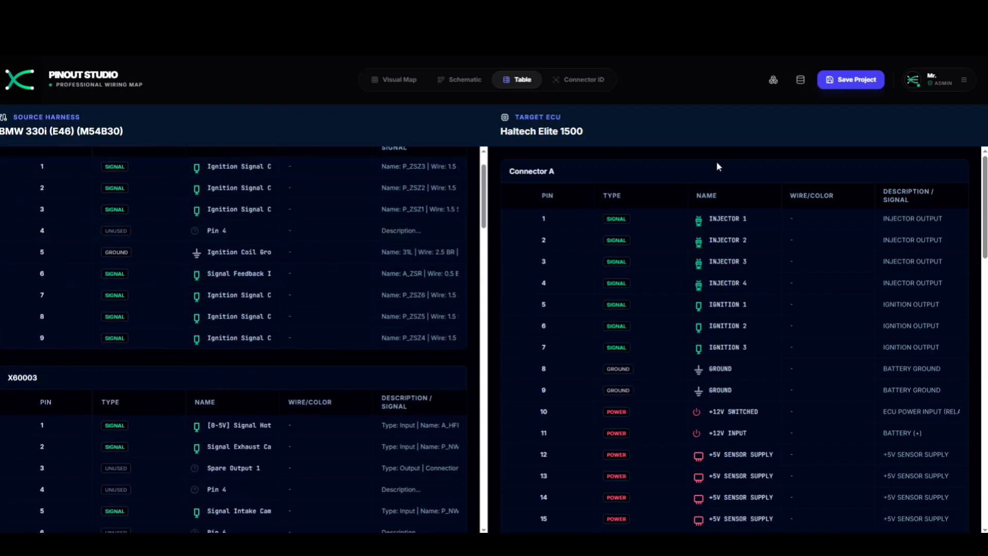
{"action": "scroll", "coordinate": [664, 360], "scroll_direction": "down", "scroll_amount": 12}
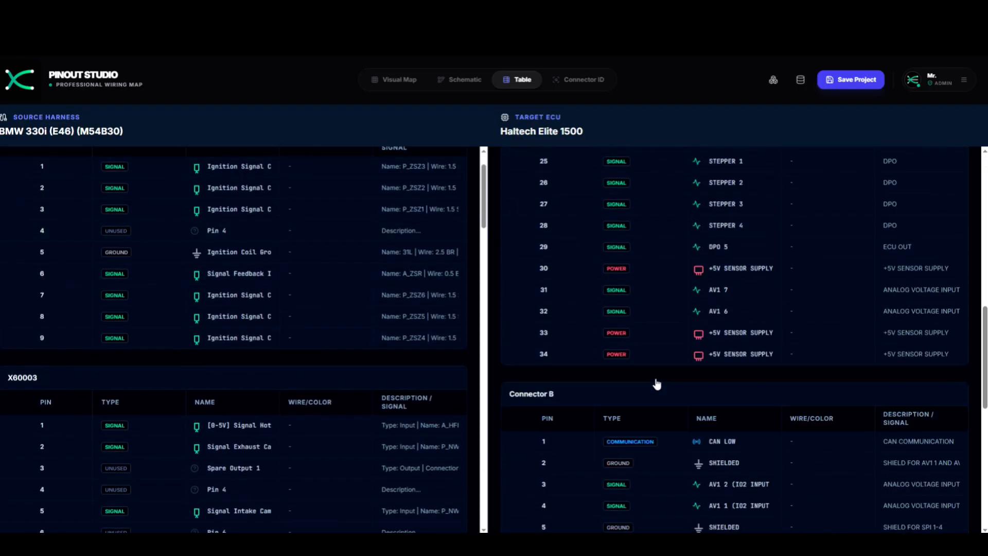
{"action": "scroll", "coordinate": [669, 370], "scroll_direction": "up", "scroll_amount": 12}
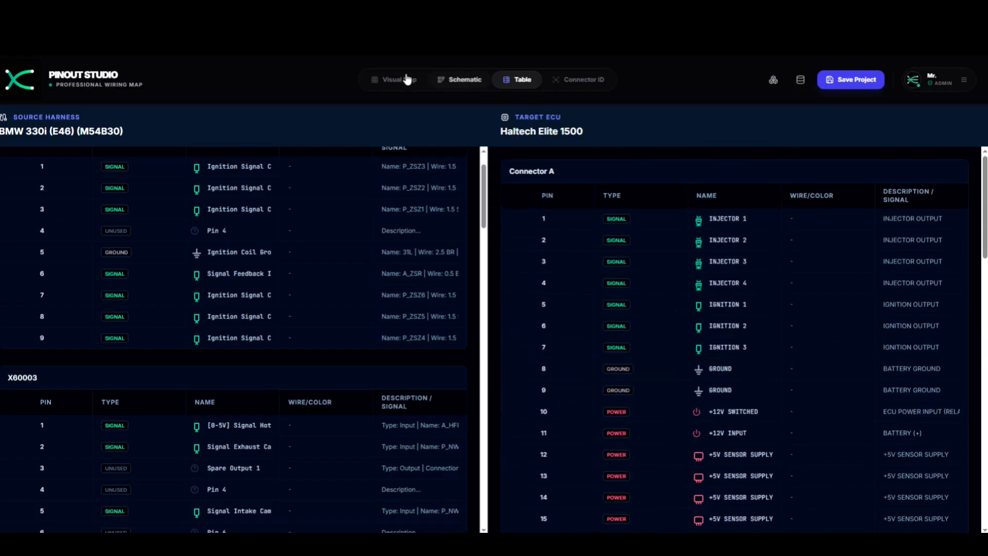
{"action": "left_click", "coordinate": [420, 85]}
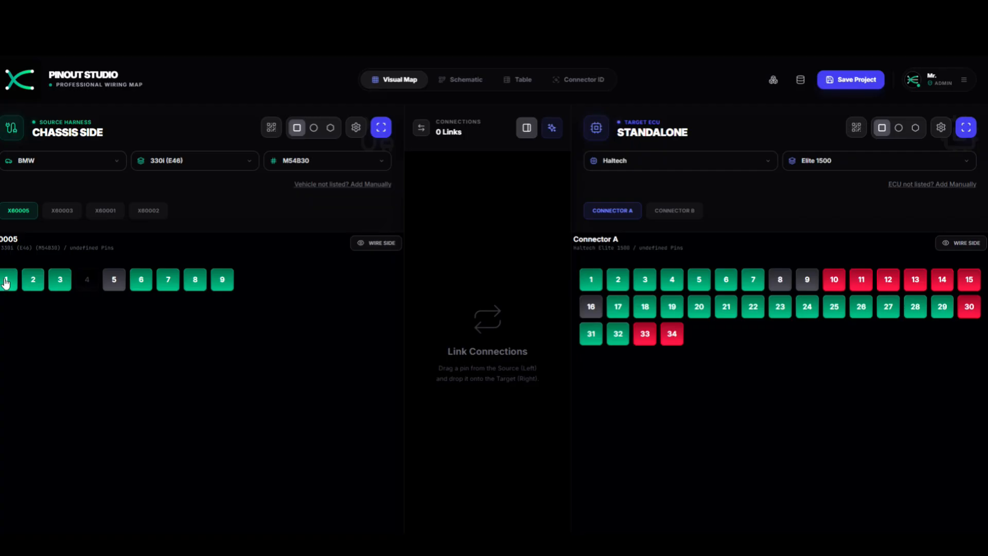
- Link BMW X60005 pin 1 to Haltech Injector 1 and select harness pin 2
{"action": "left_click_drag", "start_coordinate": [12, 319], "coordinate": [590, 286]}
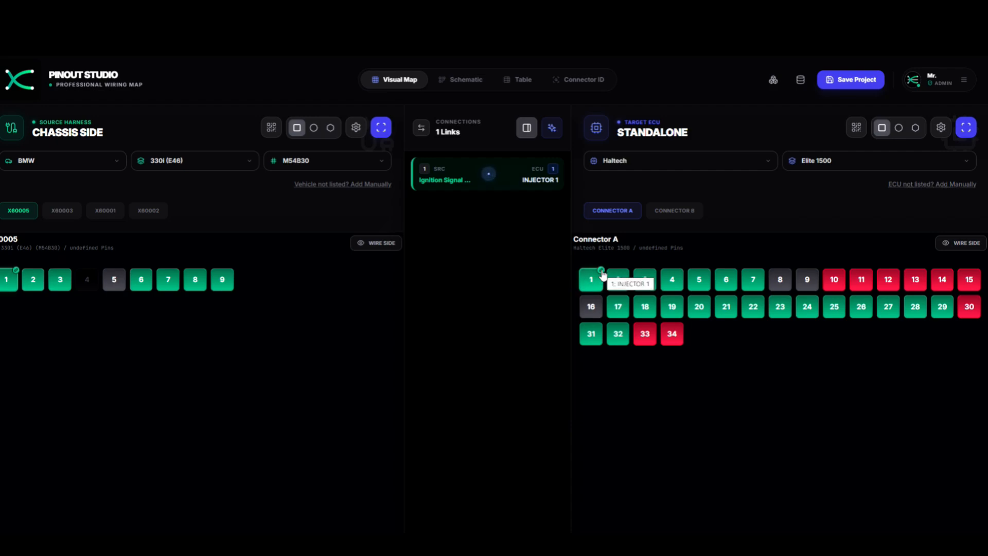
{"action": "left_click", "coordinate": [34, 283]}
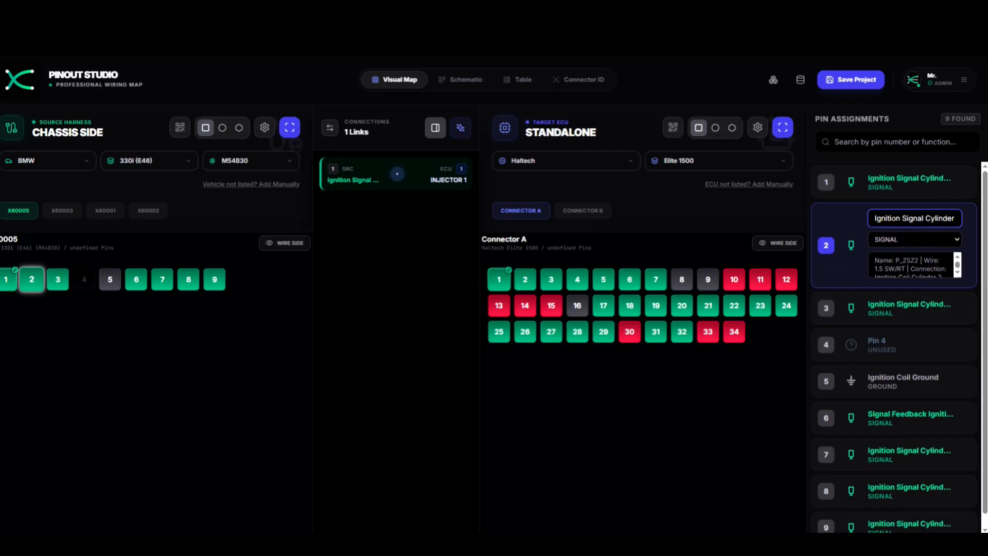
- Link harness pin 2 to ECU pin 4 (Injector 4) and close the Pin Assignments panel
{"action": "scroll", "coordinate": [906, 265], "scroll_direction": "down", "scroll_amount": 2}
{"action": "scroll", "coordinate": [900, 315], "scroll_direction": "down", "scroll_amount": 1}
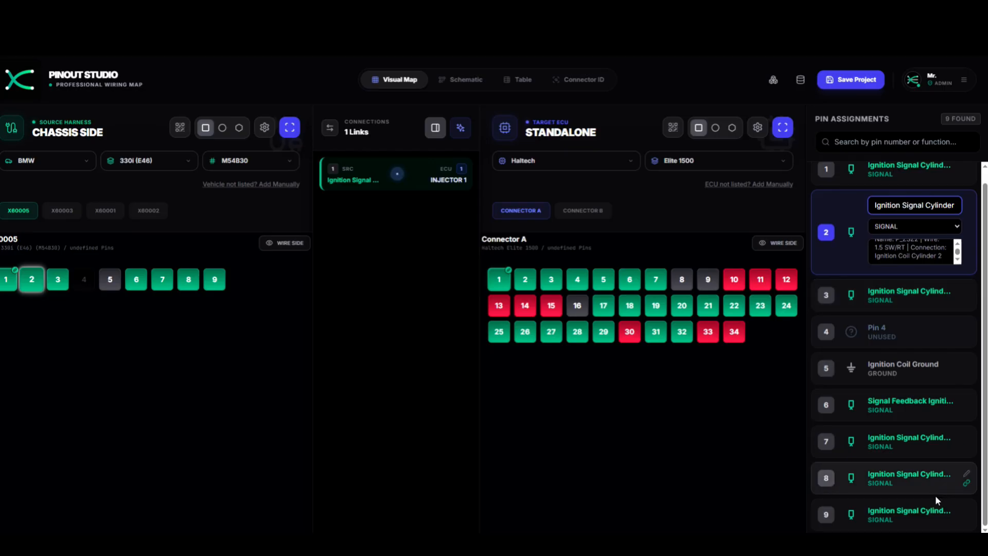
{"action": "scroll", "coordinate": [923, 493], "scroll_direction": "up", "scroll_amount": 1}
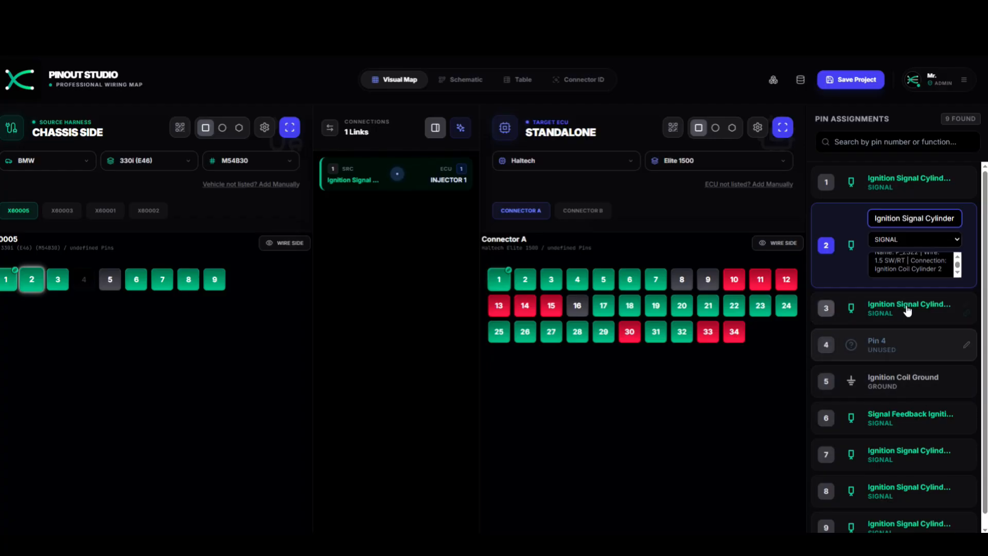
{"action": "scroll", "coordinate": [904, 262], "scroll_direction": "up", "scroll_amount": 2}
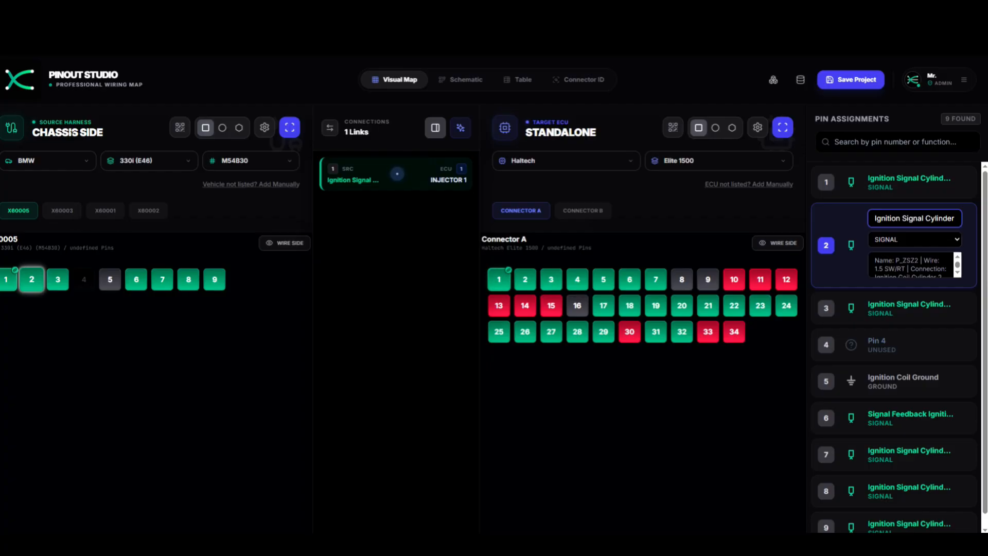
{"action": "left_click", "coordinate": [578, 281]}
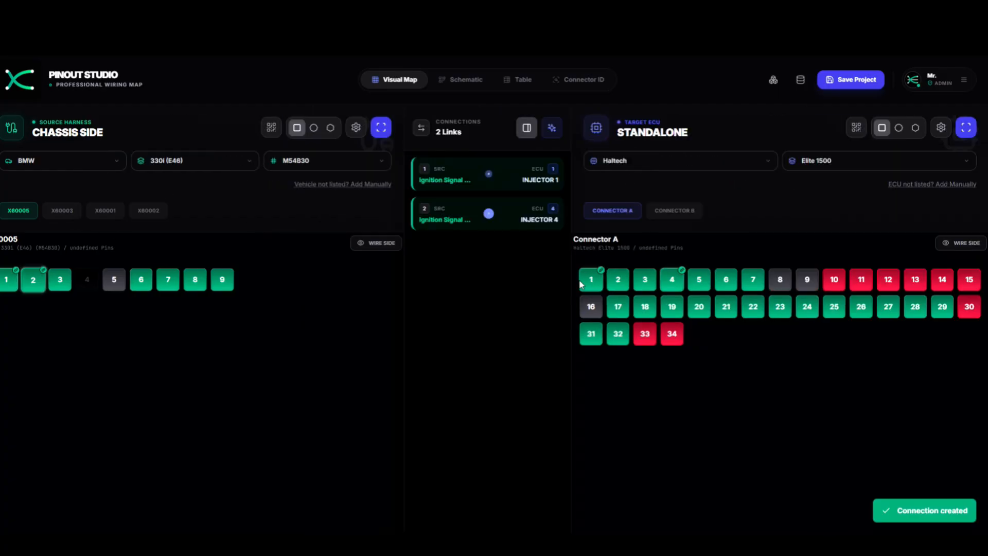
{"action": "left_click", "coordinate": [673, 282]}
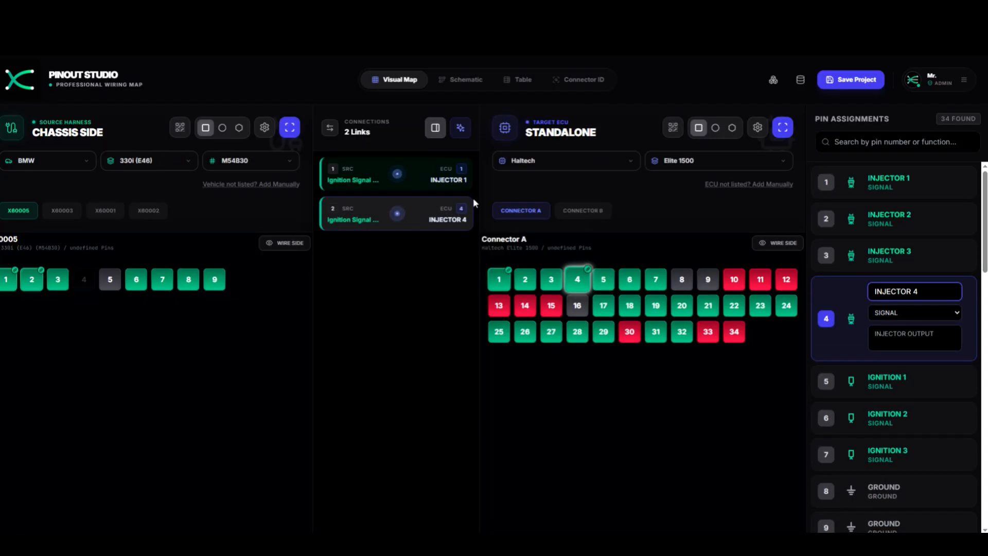
{"action": "left_click", "coordinate": [435, 129]}
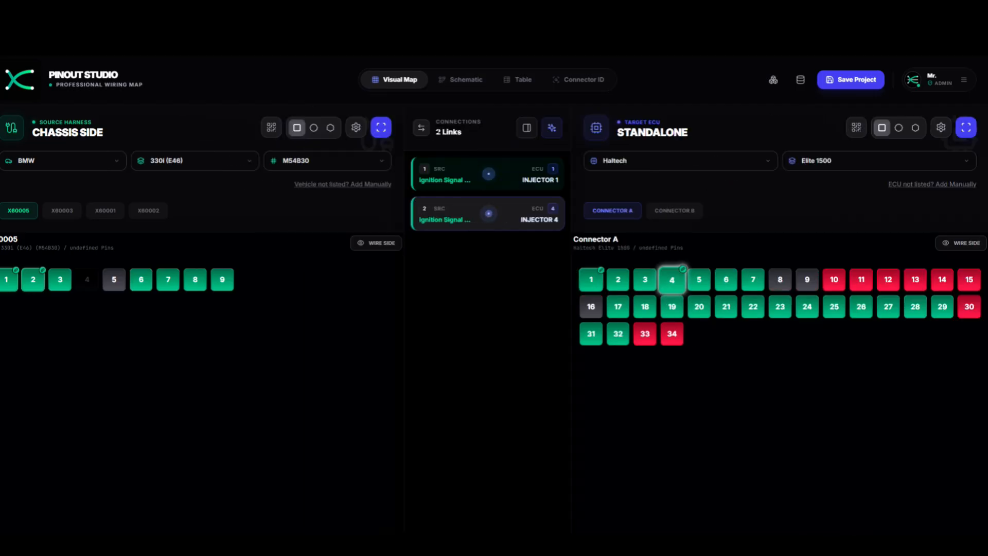
{"action": "left_click", "coordinate": [701, 282]}
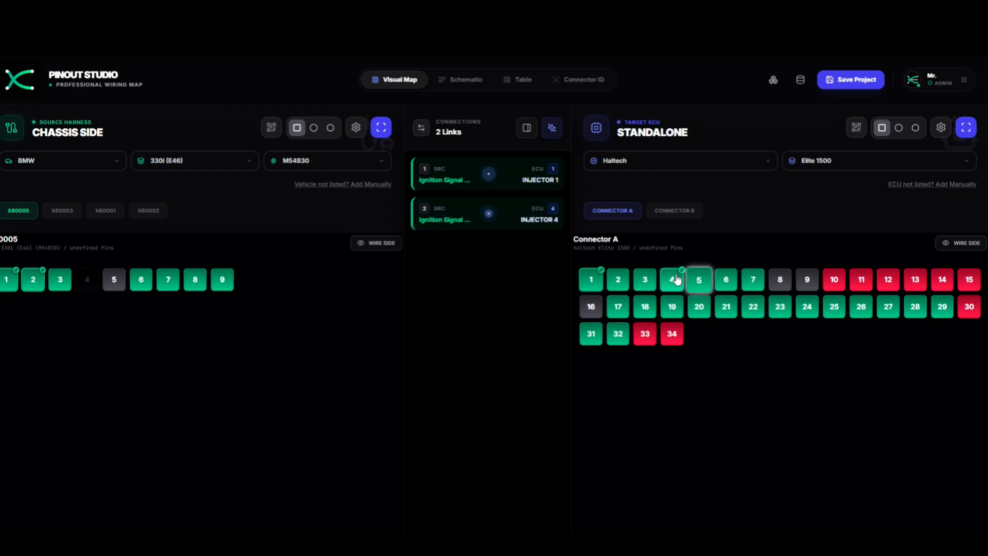
- Link harness pin 6's signal feedback to Haltech pin 5, Ignition 1
{"action": "left_click", "coordinate": [679, 282]}
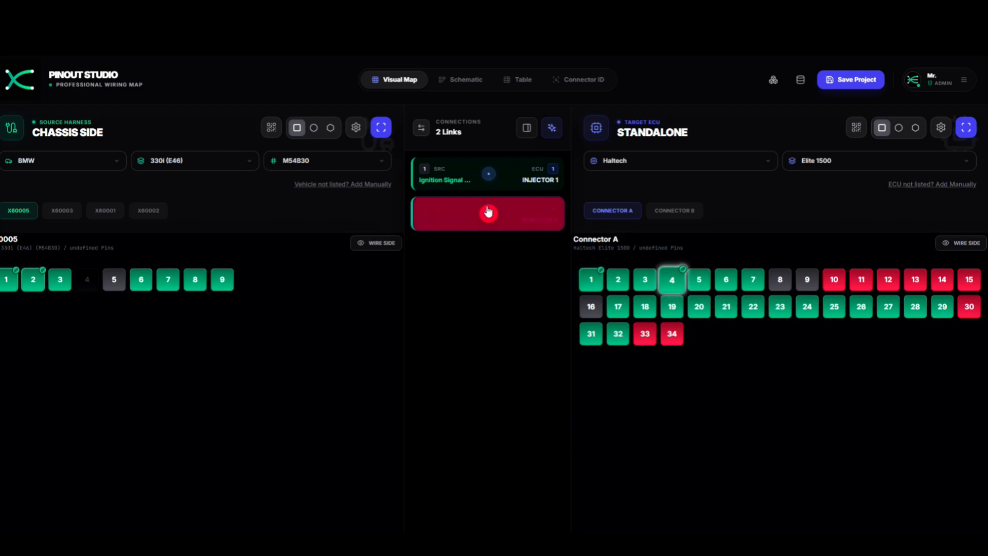
{"action": "left_click", "coordinate": [708, 287]}
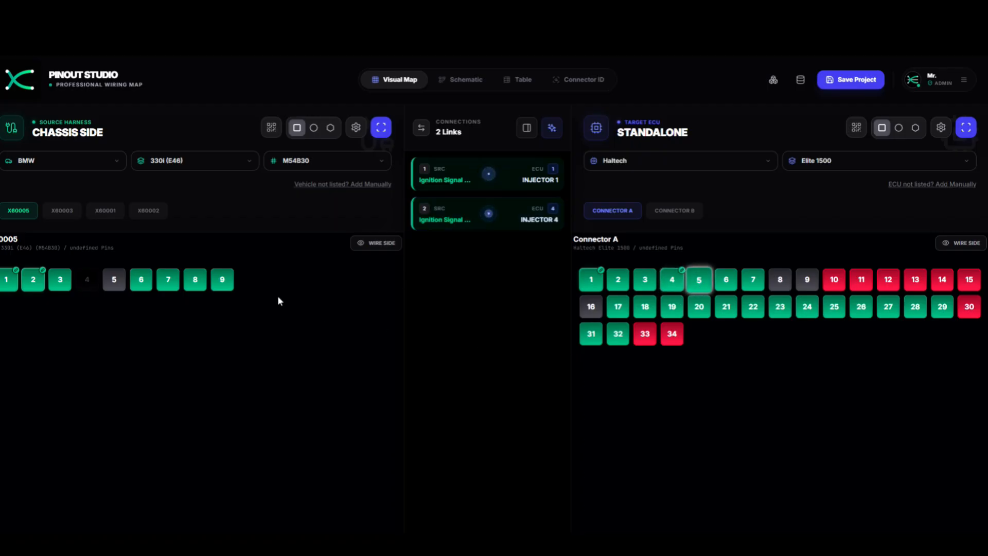
{"action": "left_click", "coordinate": [144, 288]}
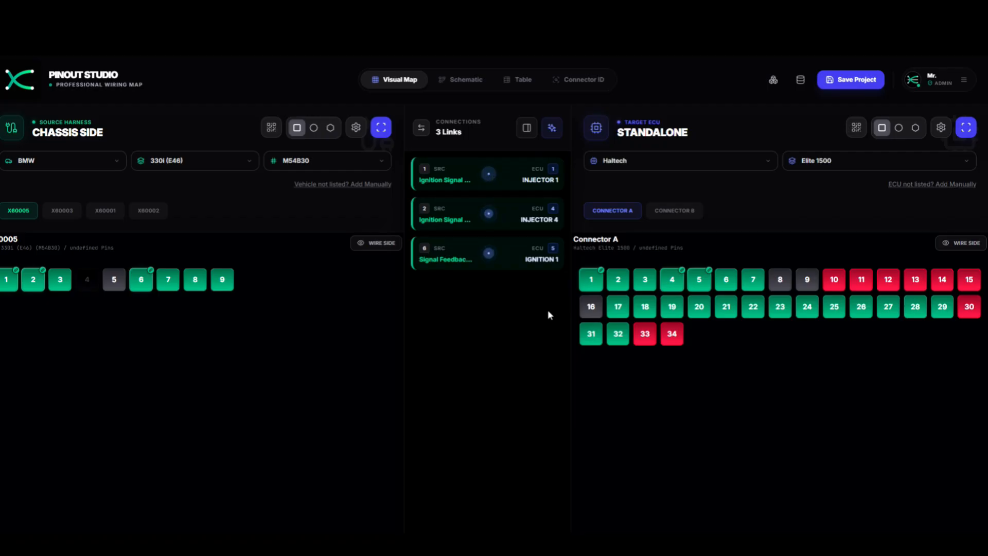
- Link BMW pins 7→17 (MAP), 8→Injector 3, 9→20 (DPO 2), 3→24 (DPO 6), then show X60001
{"action": "left_click", "coordinate": [168, 280]}
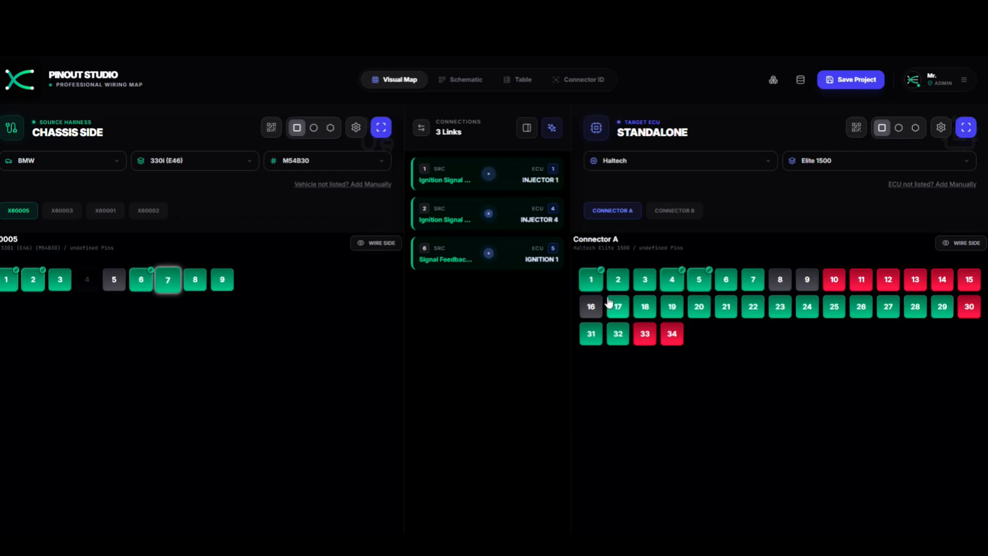
{"action": "left_click", "coordinate": [618, 308]}
{"action": "left_click", "coordinate": [194, 280]}
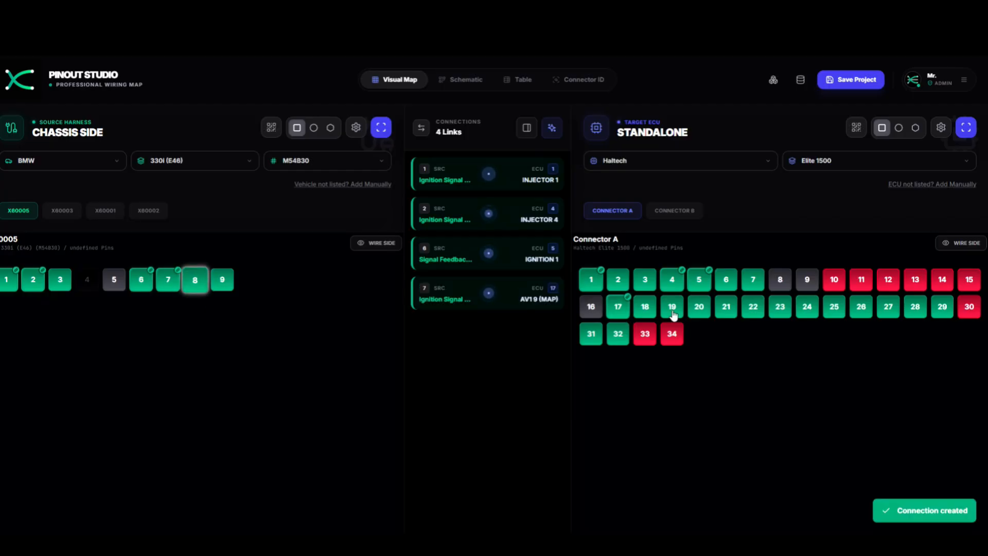
{"action": "left_click", "coordinate": [643, 279]}
{"action": "left_click", "coordinate": [222, 280]}
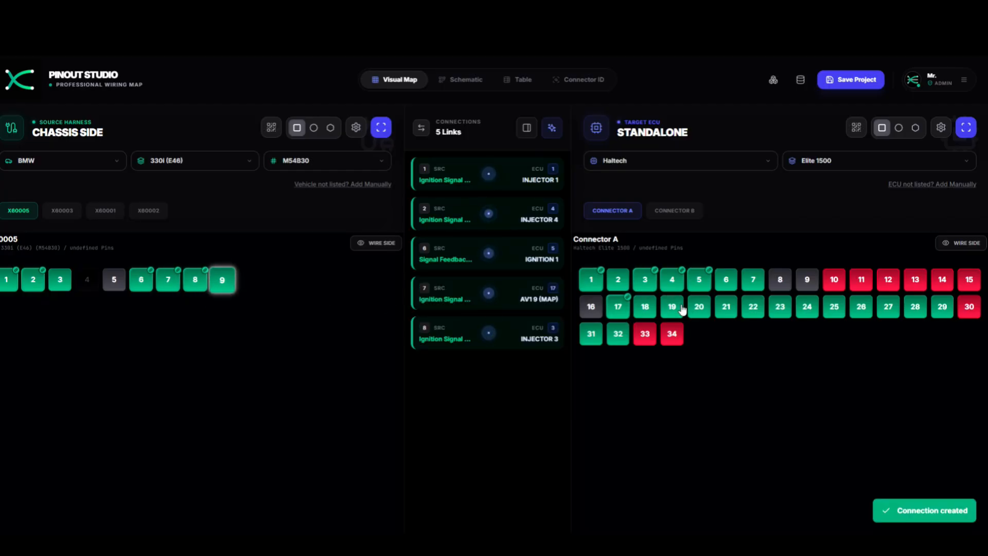
{"action": "left_click", "coordinate": [699, 307]}
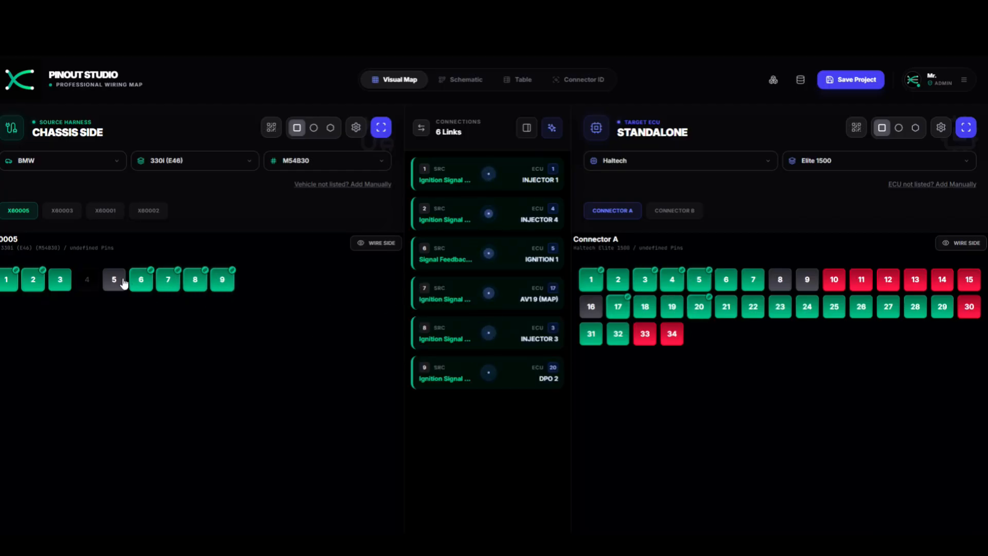
{"action": "left_click", "coordinate": [59, 280]}
{"action": "left_click", "coordinate": [807, 308]}
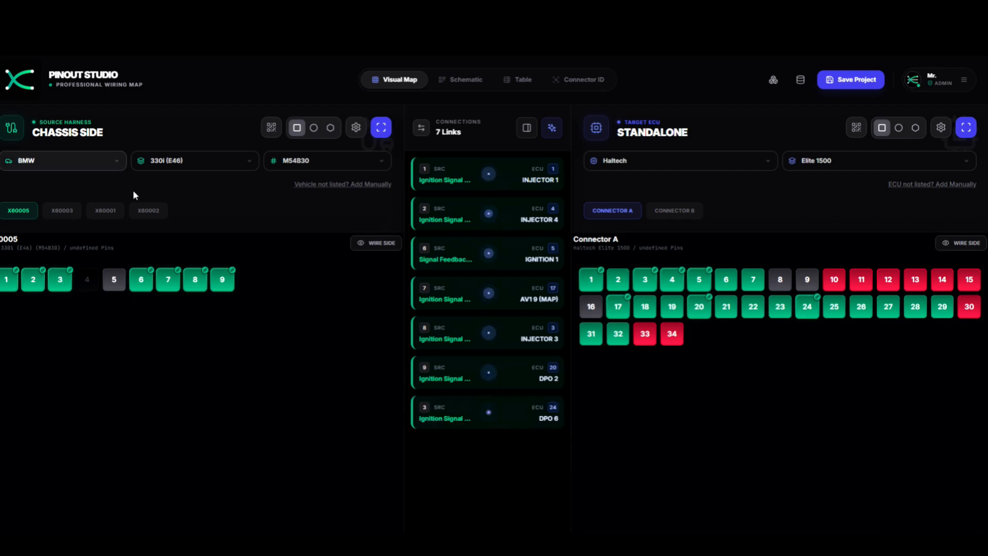
{"action": "left_click", "coordinate": [103, 212]}
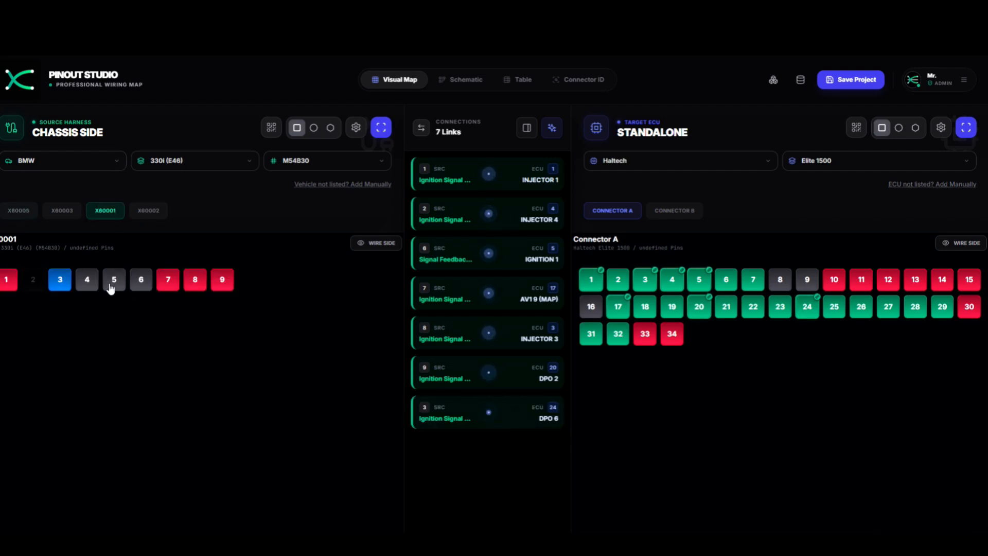
- Wire X60001 ground to pin 22 (DPO 4), pin 8 to +12V SWITCHED, pin 7 to ECU pin 12
{"action": "left_click", "coordinate": [667, 215]}
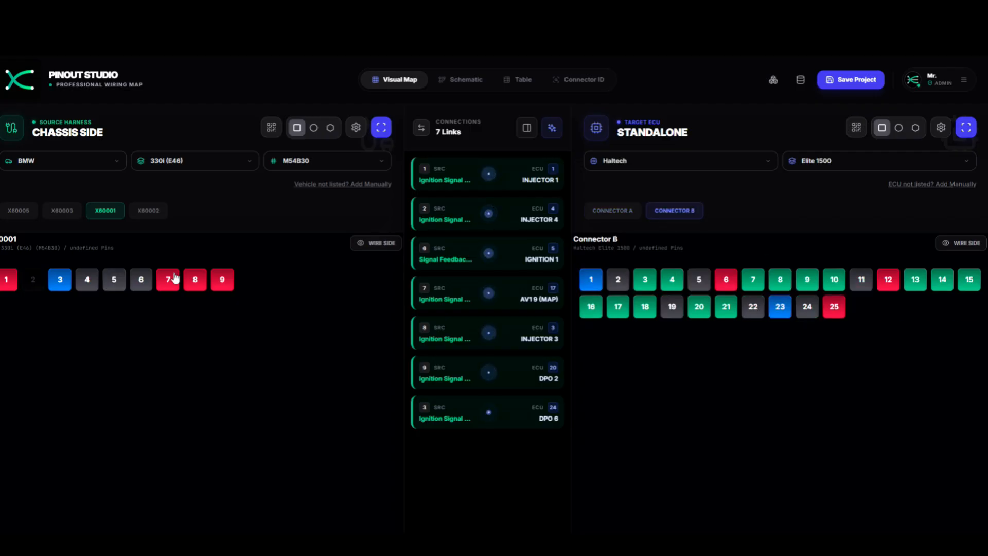
{"action": "left_click", "coordinate": [601, 215]}
{"action": "left_click", "coordinate": [110, 279]}
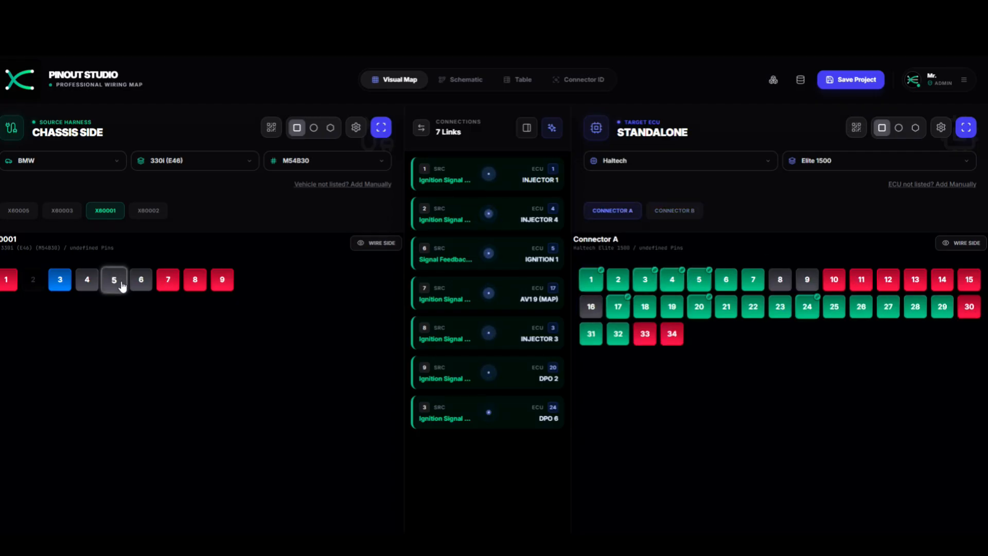
{"action": "left_click", "coordinate": [756, 307]}
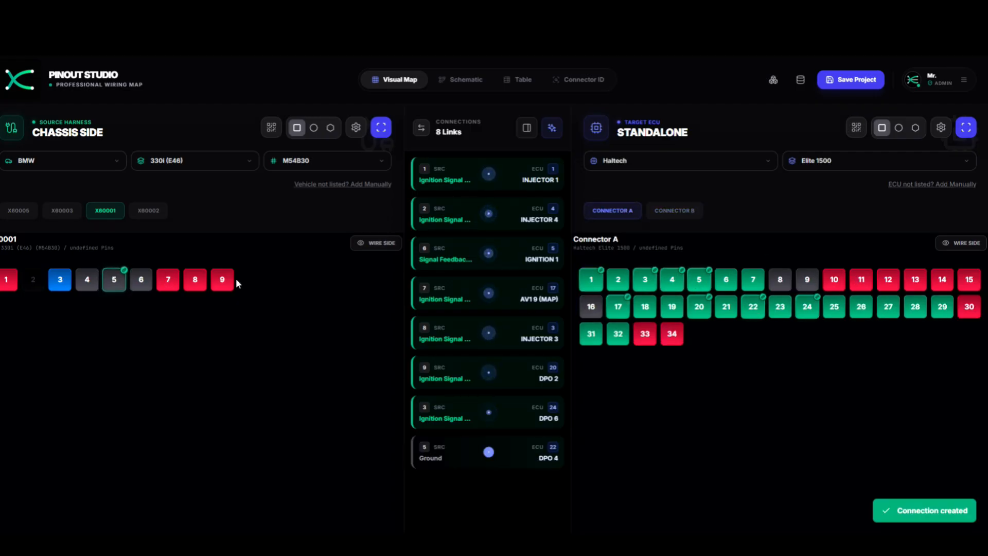
{"action": "left_click", "coordinate": [197, 281]}
{"action": "left_click", "coordinate": [836, 284]}
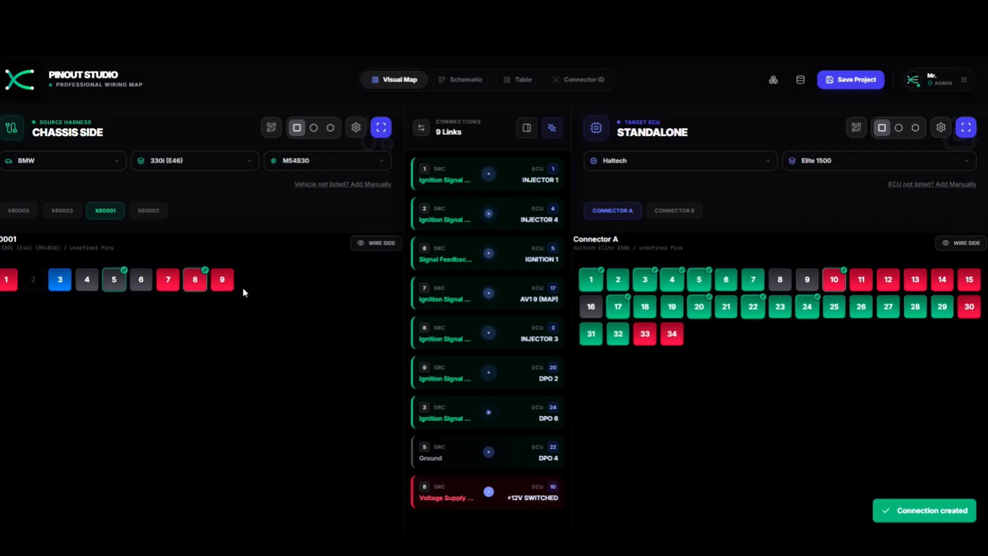
{"action": "left_click", "coordinate": [174, 282]}
{"action": "left_click", "coordinate": [890, 285]}
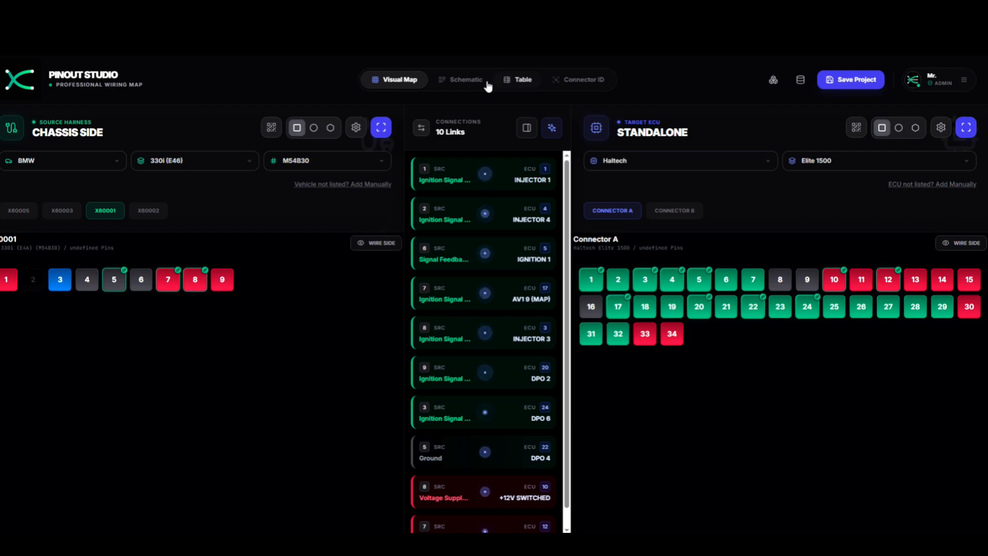
- Scroll through the Schematic diagram showing all 10 wires to Haltech Connector A
{"action": "left_click", "coordinate": [466, 80]}
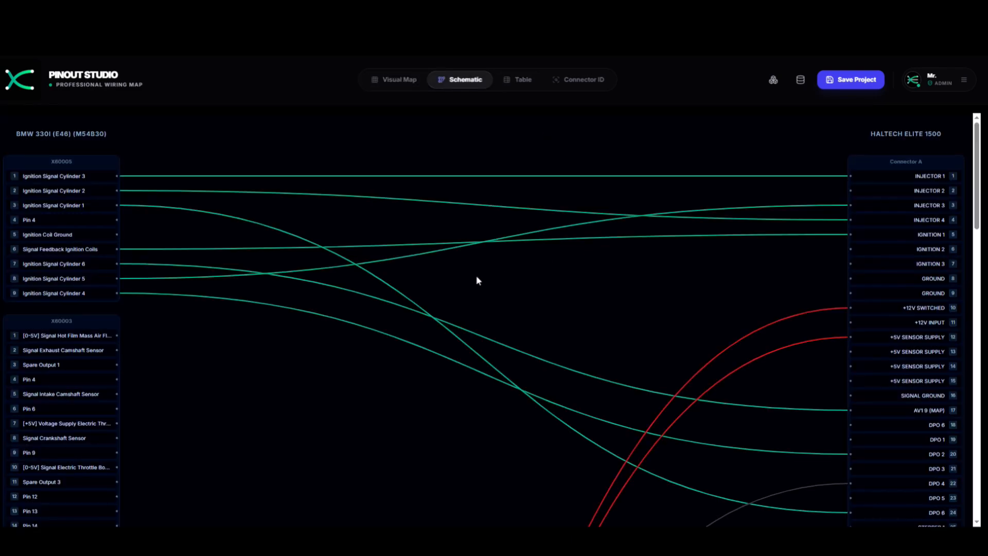
{"action": "scroll", "coordinate": [506, 303], "scroll_direction": "down", "scroll_amount": 8}
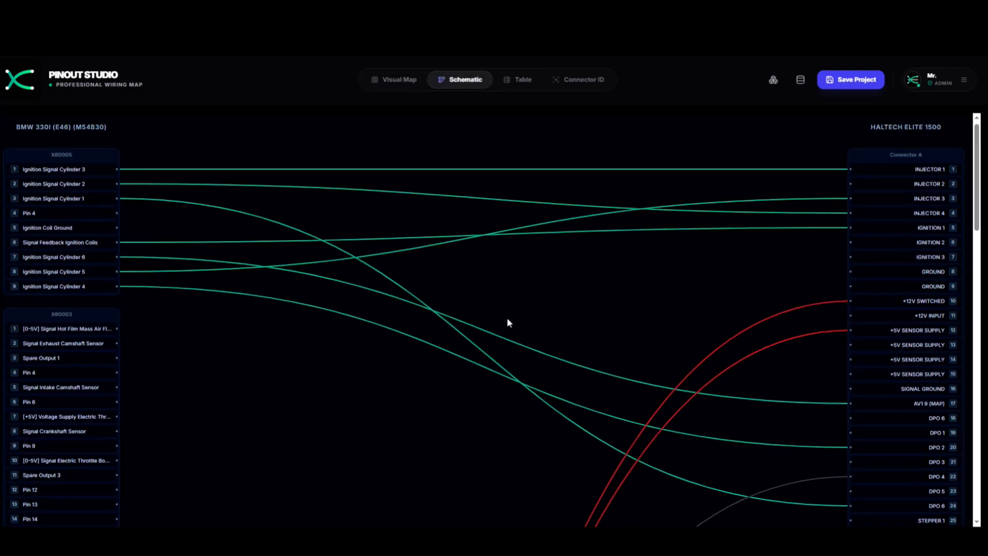
{"action": "scroll", "coordinate": [508, 319], "scroll_direction": "down", "scroll_amount": 9}
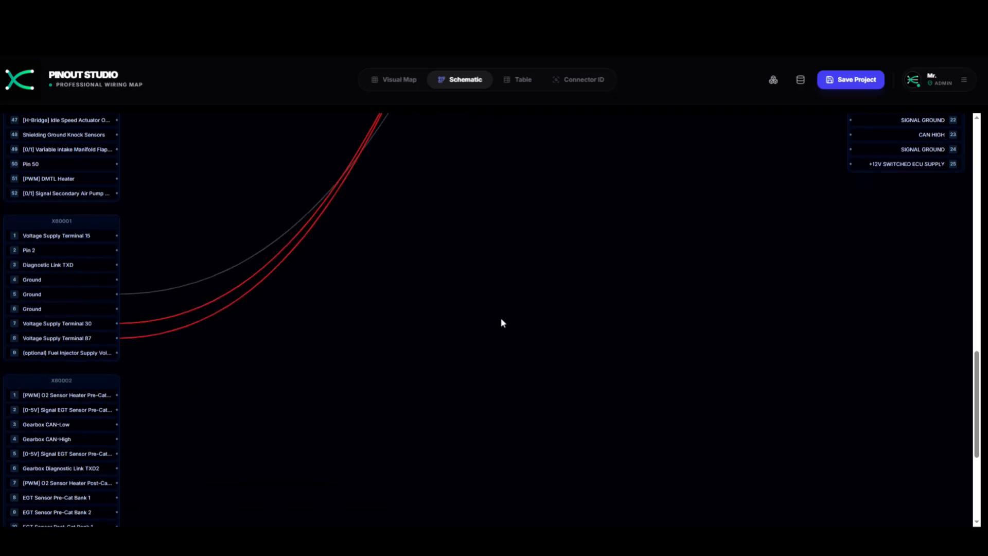
{"action": "scroll", "coordinate": [257, 314], "scroll_direction": "up", "scroll_amount": 3}
{"action": "scroll", "coordinate": [235, 317], "scroll_direction": "up", "scroll_amount": 14}
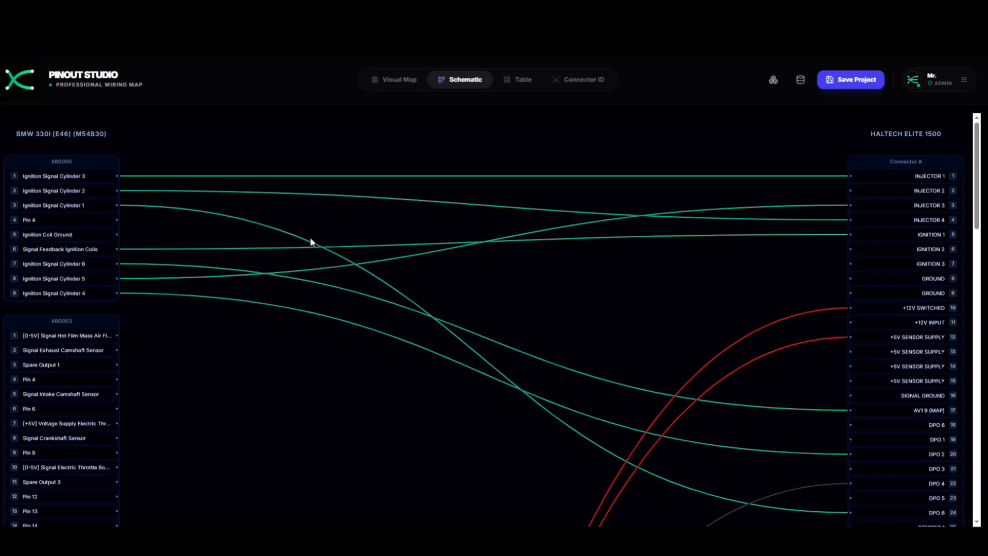
- Edit the INJECTOR 3 pin name in the Table, then bring up Save Project named 'Test M54B30'
{"action": "left_click", "coordinate": [522, 80]}
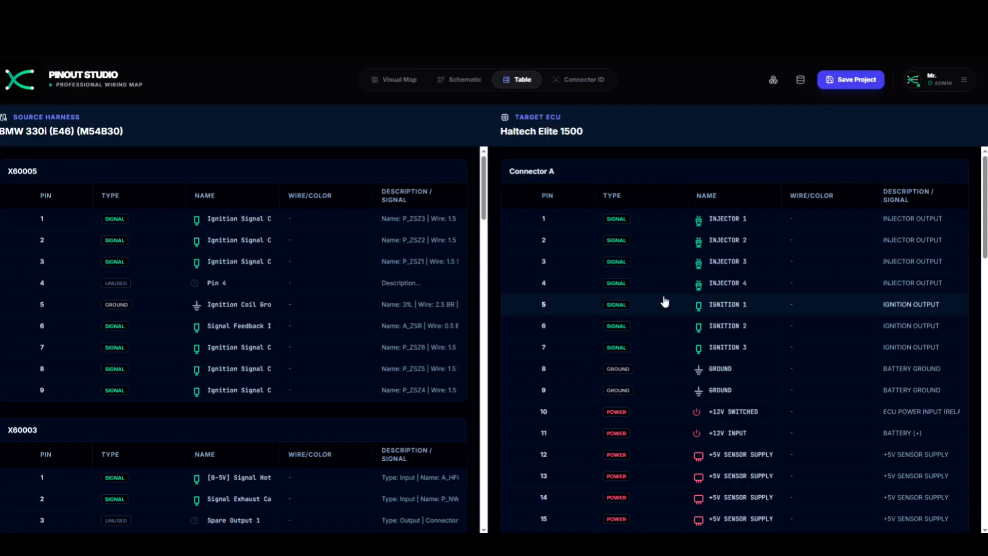
{"action": "scroll", "coordinate": [669, 298], "scroll_direction": "down", "scroll_amount": 2}
{"action": "scroll", "coordinate": [706, 281], "scroll_direction": "up", "scroll_amount": 3}
{"action": "left_click", "coordinate": [741, 260]}
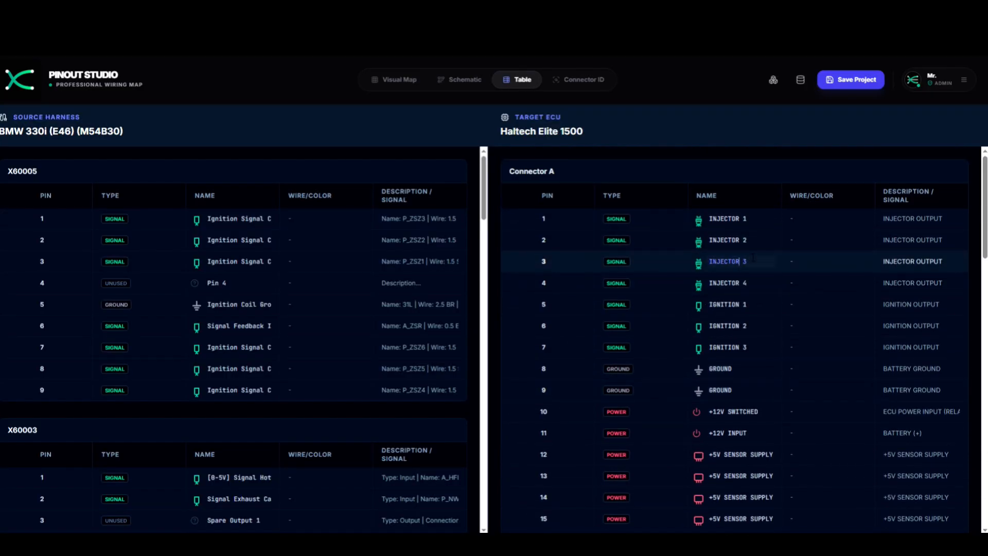
{"action": "key", "text": "BackSpace"}
{"action": "key", "text": "BackSpace"}
{"action": "key", "text": "BackSpace"}
{"action": "key", "text": "BackSpace"}
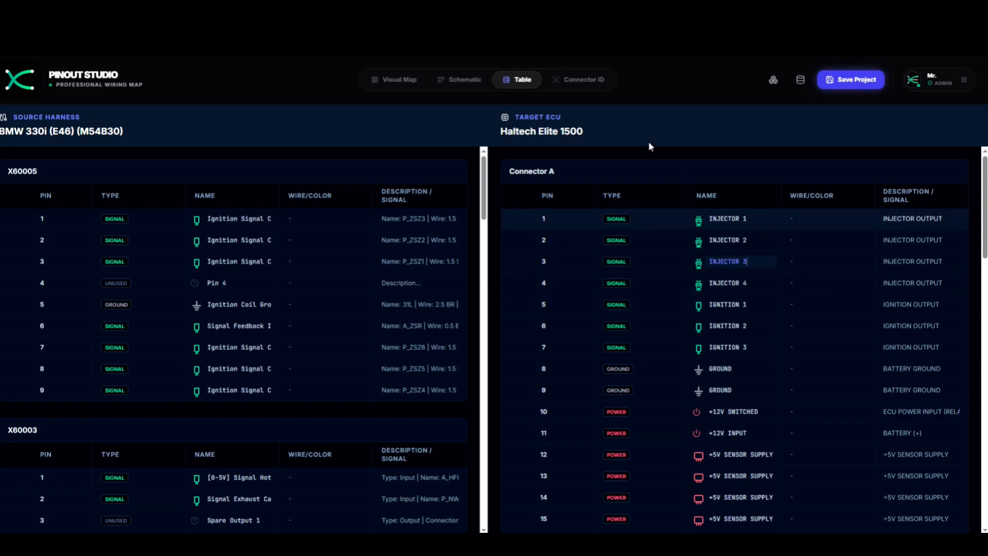
{"action": "left_click", "coordinate": [830, 80]}
{"action": "left_click", "coordinate": [520, 291]}
- Save the project after typing 'Tes' into the project name field
{"action": "left_click", "coordinate": [519, 302]}
{"action": "type", "text": "Test M54B30 E46"}
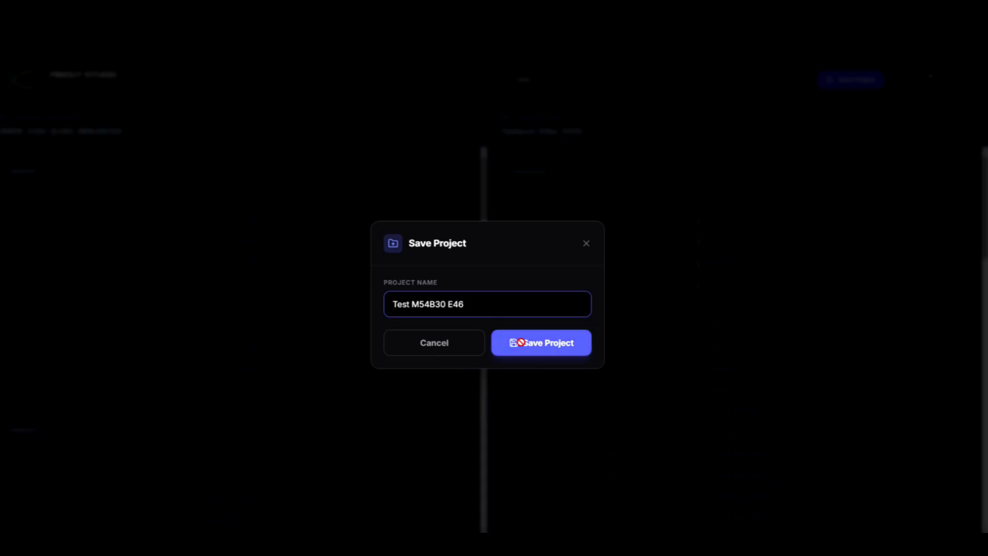
{"action": "left_click", "coordinate": [513, 340]}
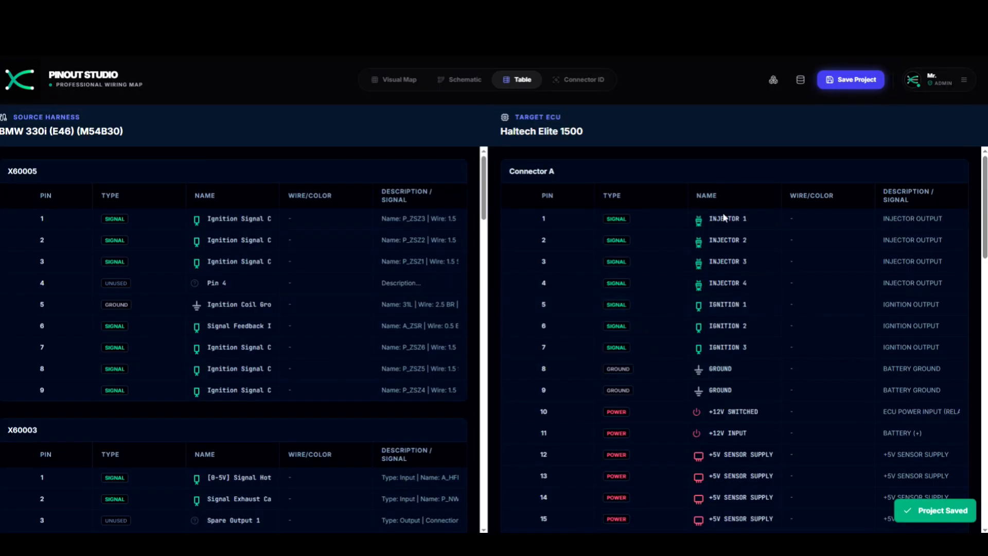
- Select the IGNITION 1 and IGNITION 3 target name cells, then return to the Visual Map
{"action": "left_click", "coordinate": [755, 307]}
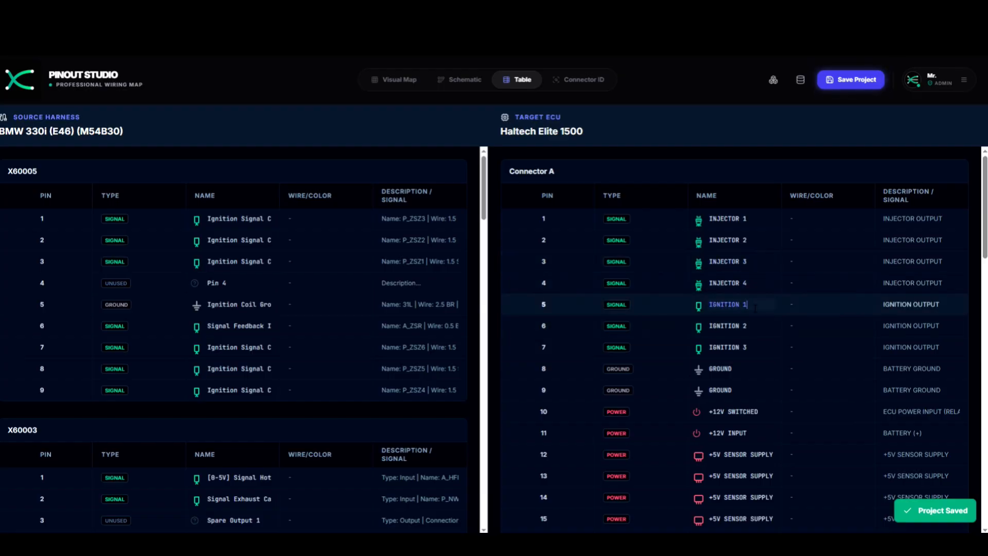
{"action": "left_click", "coordinate": [751, 347]}
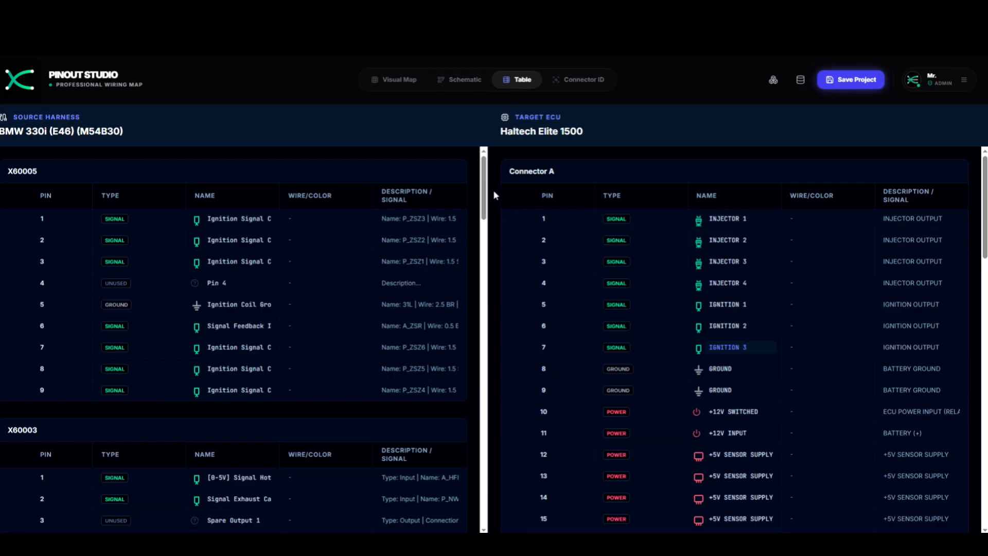
{"action": "left_click", "coordinate": [408, 82]}
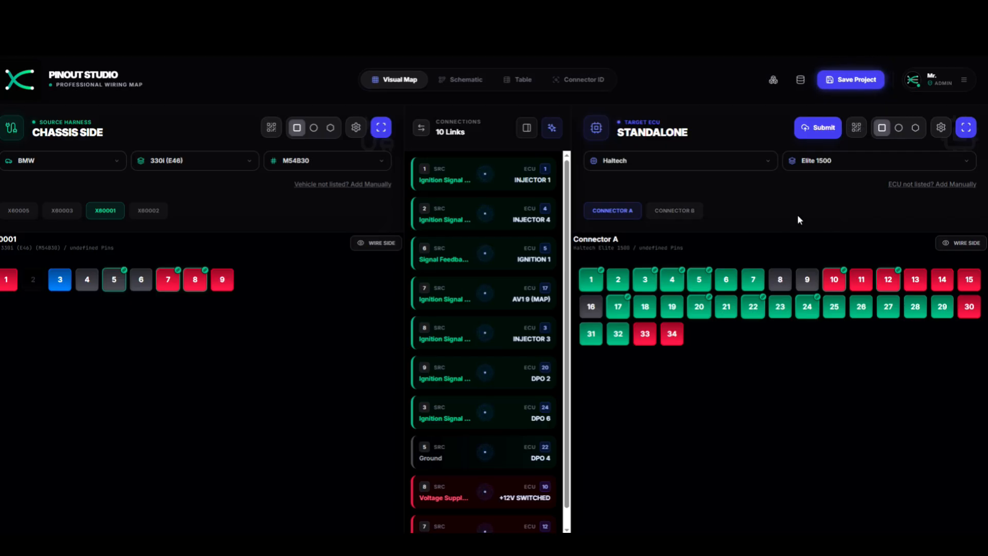
{"action": "left_click", "coordinate": [743, 163]}
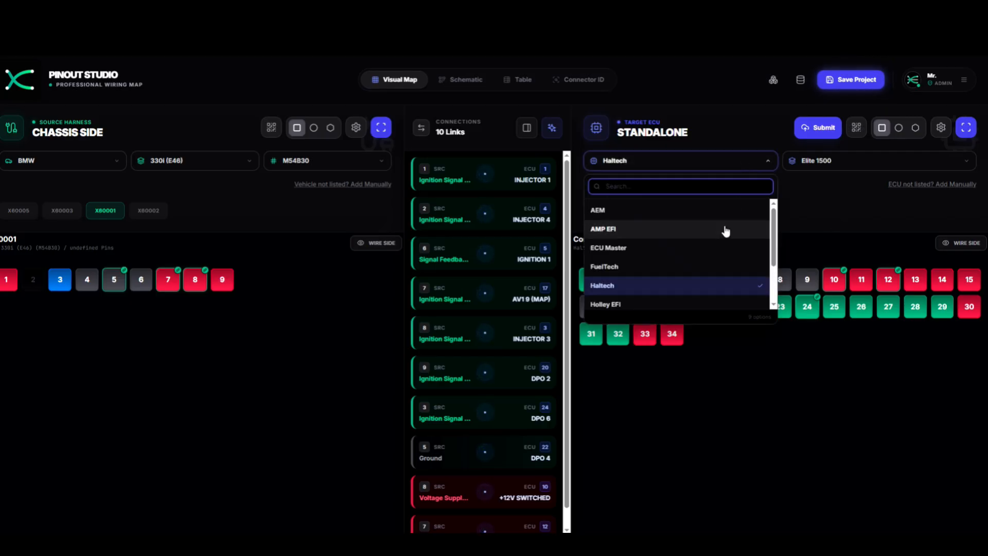
{"action": "left_click", "coordinate": [90, 161]}
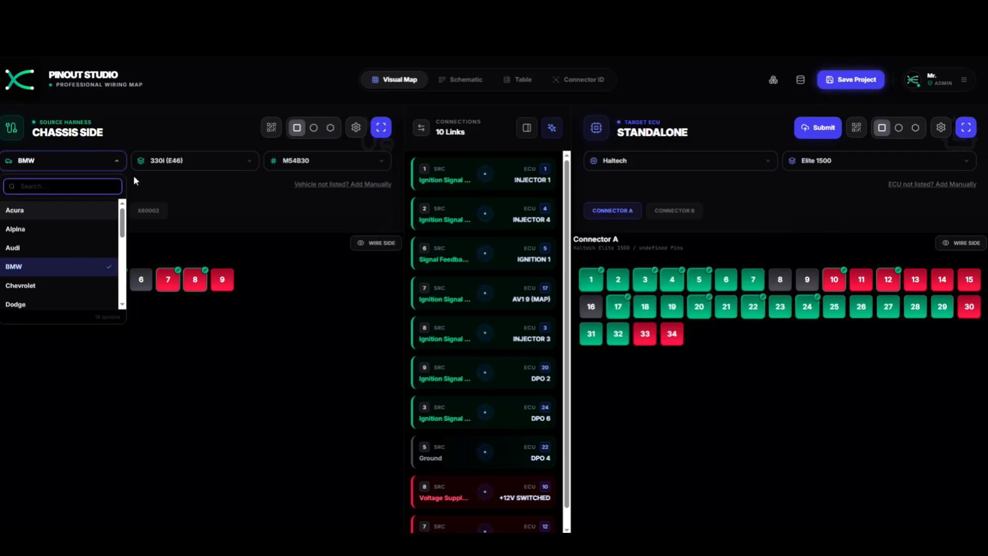
{"action": "left_click", "coordinate": [286, 201]}
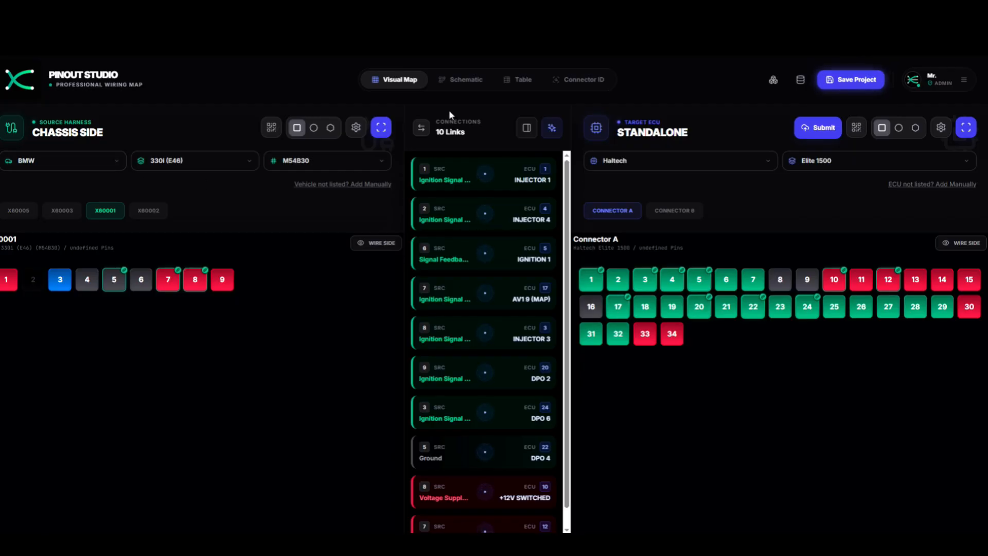
{"action": "left_click", "coordinate": [314, 128]}
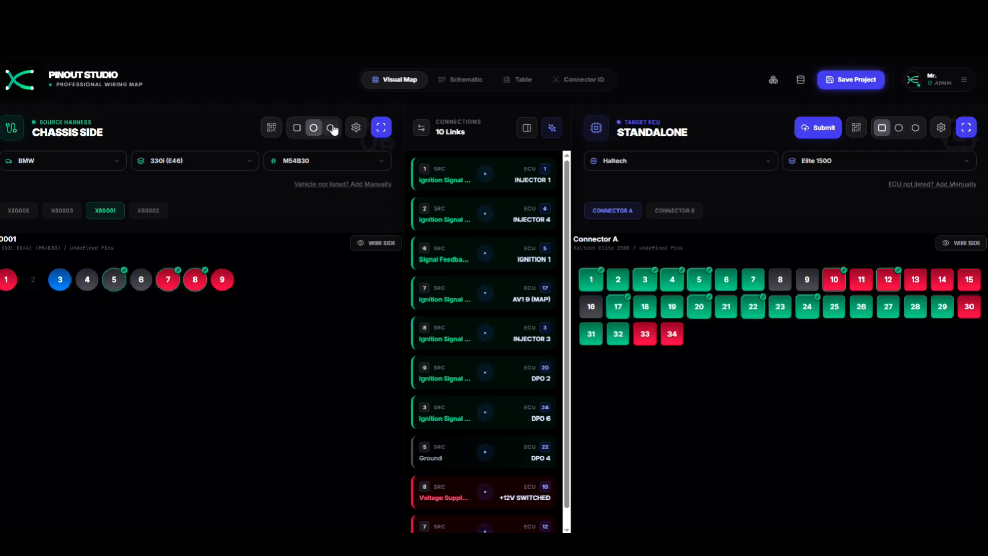
{"action": "left_click", "coordinate": [332, 128]}
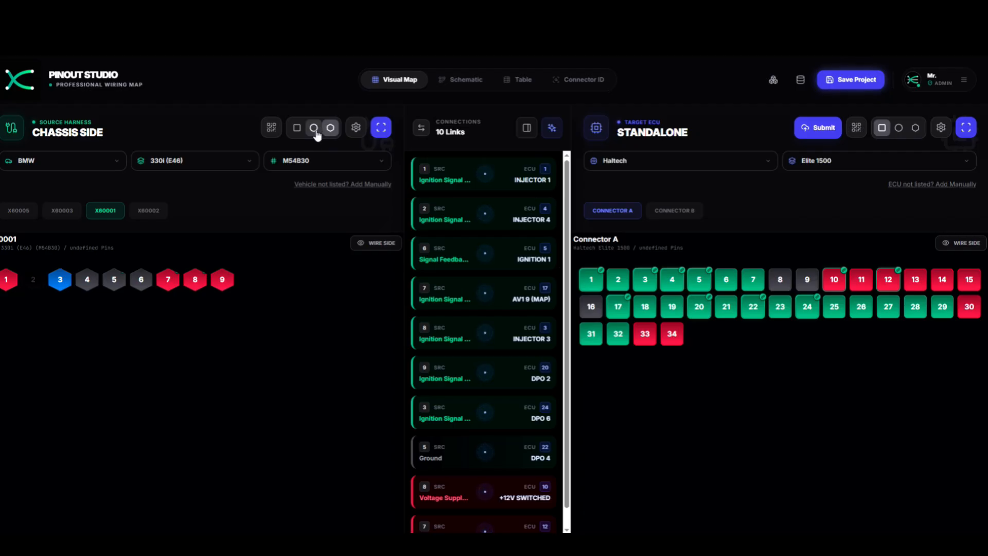
{"action": "left_click", "coordinate": [297, 127]}
{"action": "mouse_move", "coordinate": [423, 306]}
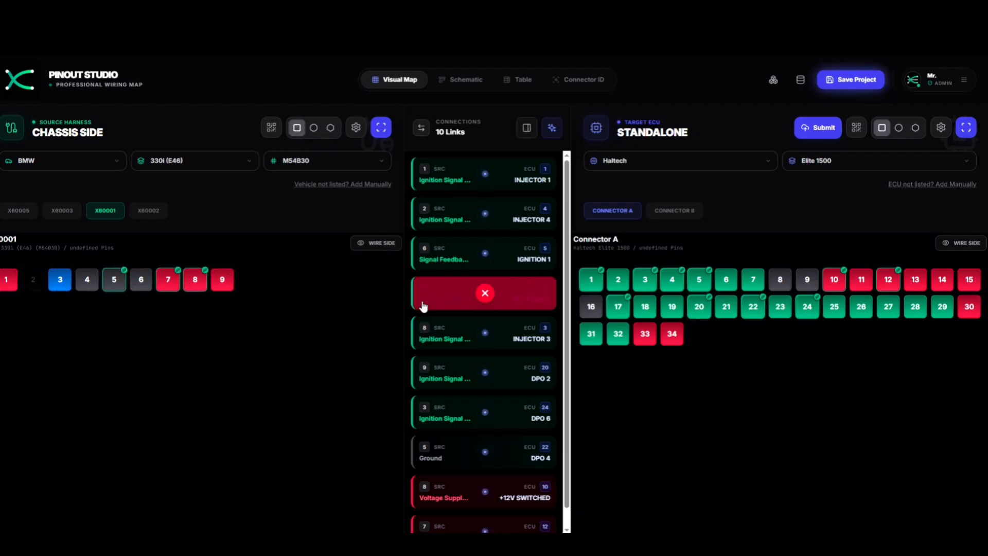
- Open the chassis-side connector layout and select, then deselect, part of the X60005 name
{"action": "left_click", "coordinate": [354, 129]}
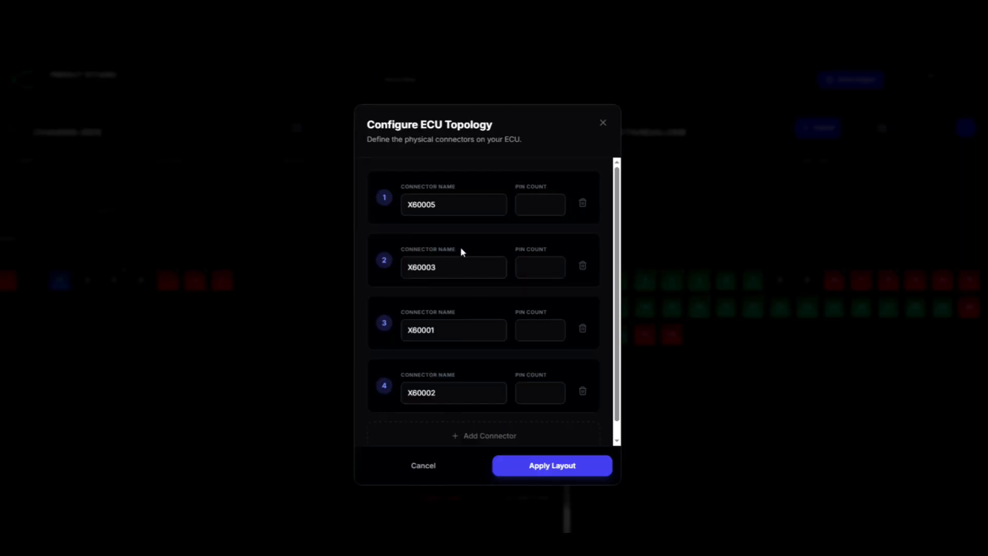
{"action": "left_click", "coordinate": [471, 206]}
{"action": "left_click_drag", "start_coordinate": [467, 205], "coordinate": [395, 210]}
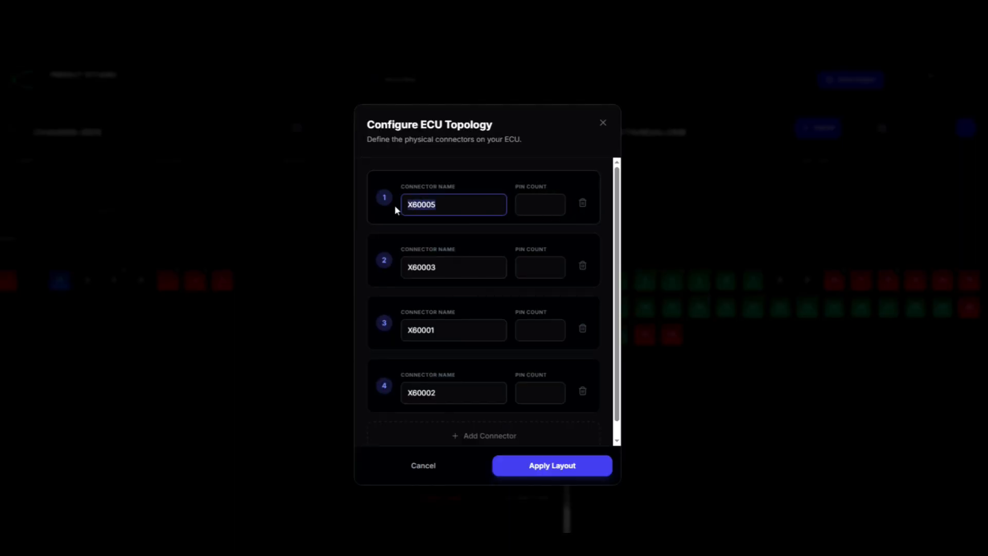
{"action": "left_click", "coordinate": [463, 204]}
- Add a fifth chassis connector named Test Conn. with 10 pins and apply the layout
{"action": "scroll", "coordinate": [531, 421], "scroll_direction": "down", "scroll_amount": 1}
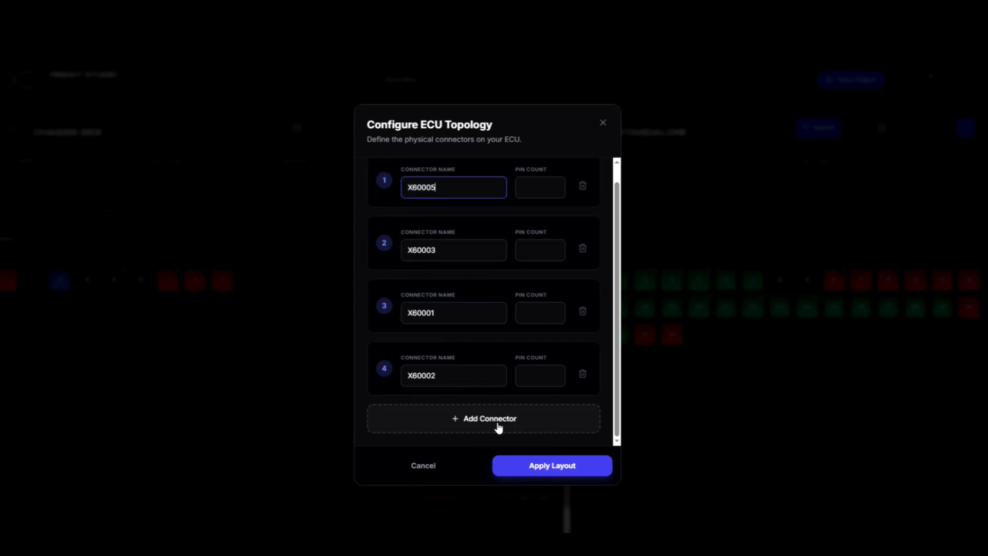
{"action": "left_click", "coordinate": [538, 427]}
{"action": "scroll", "coordinate": [536, 422], "scroll_direction": "down", "scroll_amount": 2}
{"action": "left_click_drag", "start_coordinate": [461, 377], "coordinate": [361, 370]}
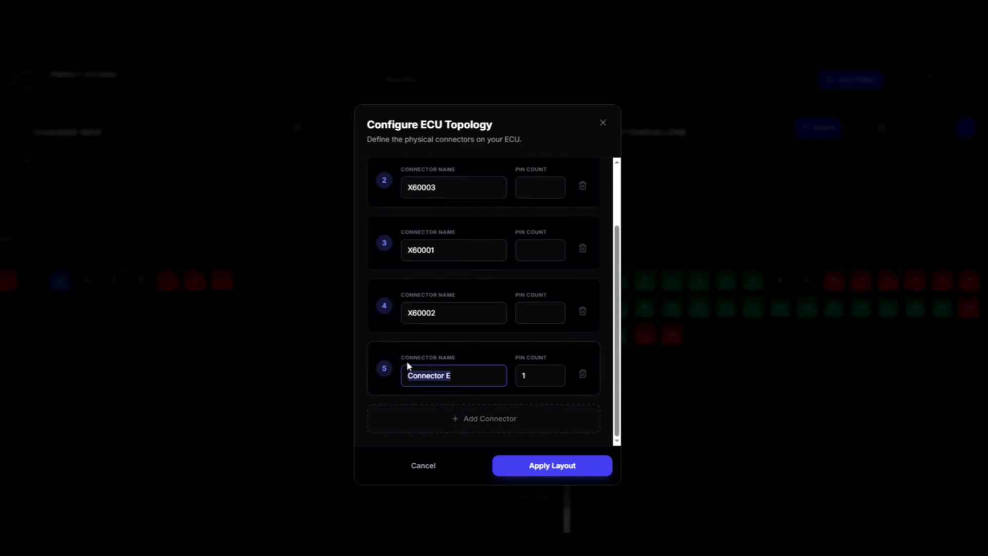
{"action": "type", "text": "Test Conn."}
{"action": "left_click", "coordinate": [538, 375]}
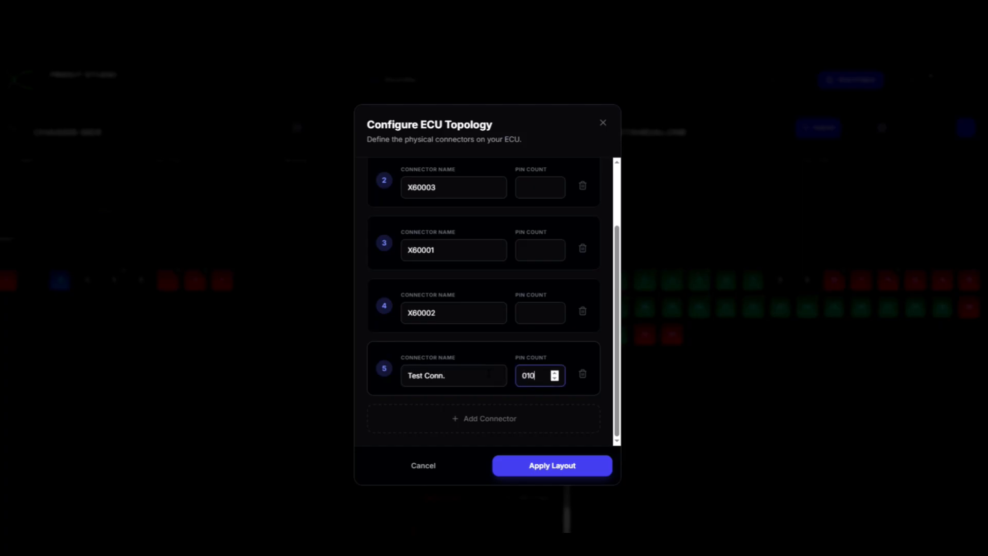
{"action": "left_click", "coordinate": [572, 469]}
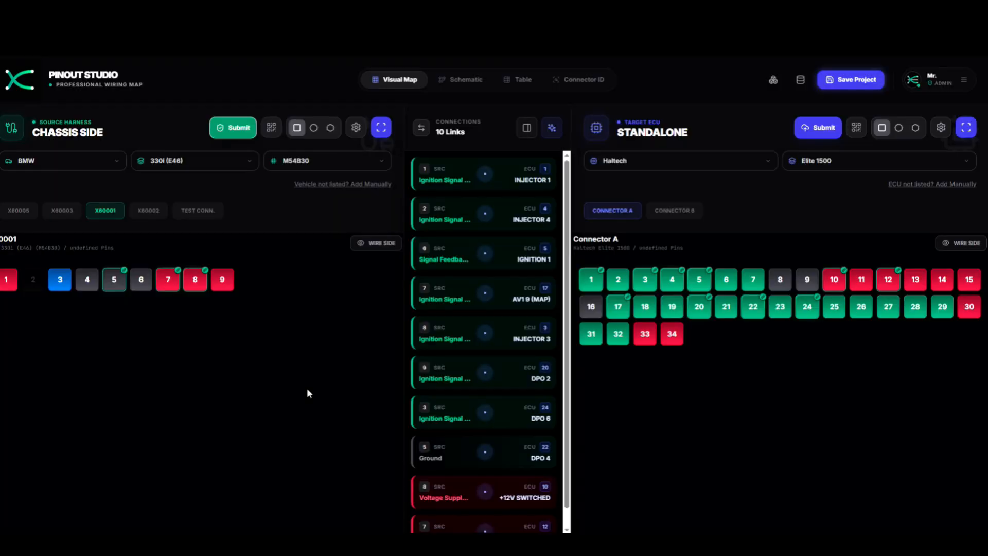
- Show the Test Conn. connector's pins and switch to the pin Table
{"action": "left_click", "coordinate": [200, 209]}
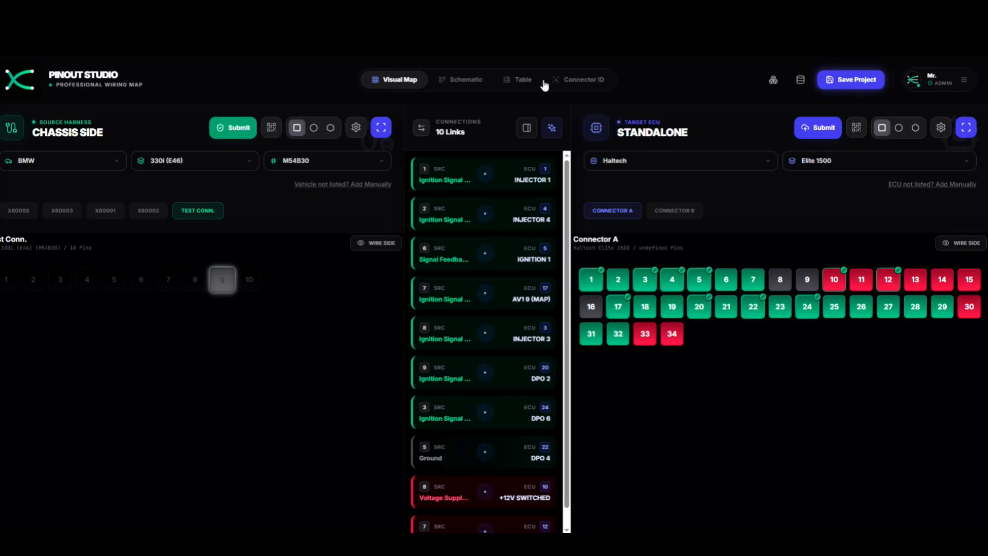
{"action": "left_click", "coordinate": [523, 79]}
{"action": "scroll", "coordinate": [316, 292], "scroll_direction": "down", "scroll_amount": 20}
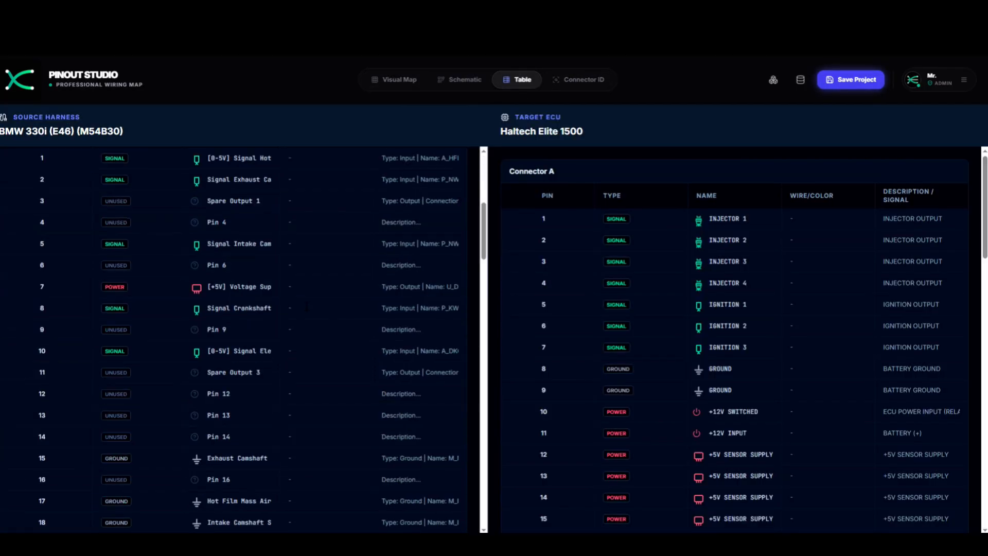
{"action": "scroll", "coordinate": [233, 339], "scroll_direction": "down", "scroll_amount": 10}
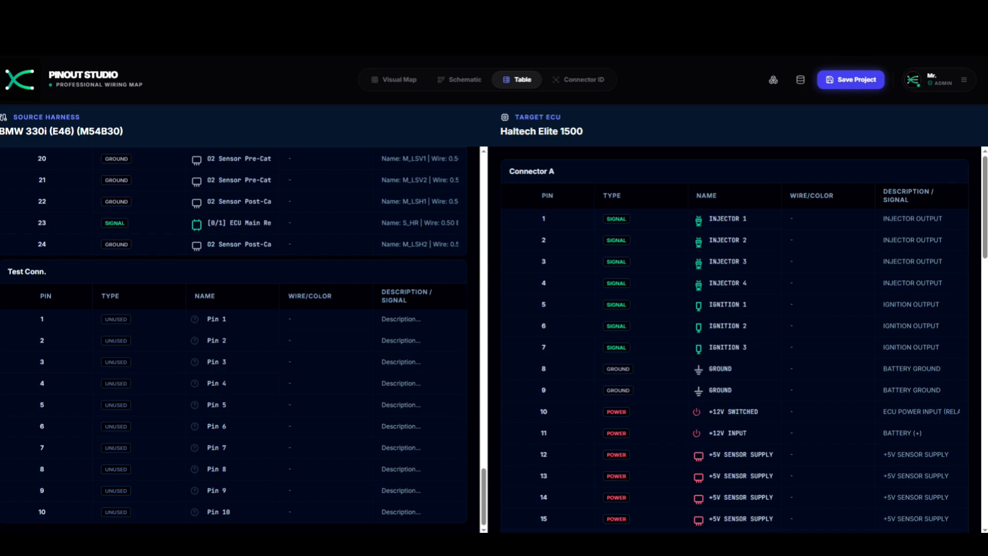
- Cycle Test Conn. pin 1's type back to UNUSED and return to the Visual Map
{"action": "left_click", "coordinate": [115, 319]}
{"action": "left_click", "coordinate": [117, 320]}
{"action": "left_click", "coordinate": [122, 320]}
{"action": "left_click", "coordinate": [126, 320]}
{"action": "left_click", "coordinate": [129, 320]}
{"action": "left_click", "coordinate": [130, 320]}
{"action": "left_click", "coordinate": [396, 83]}
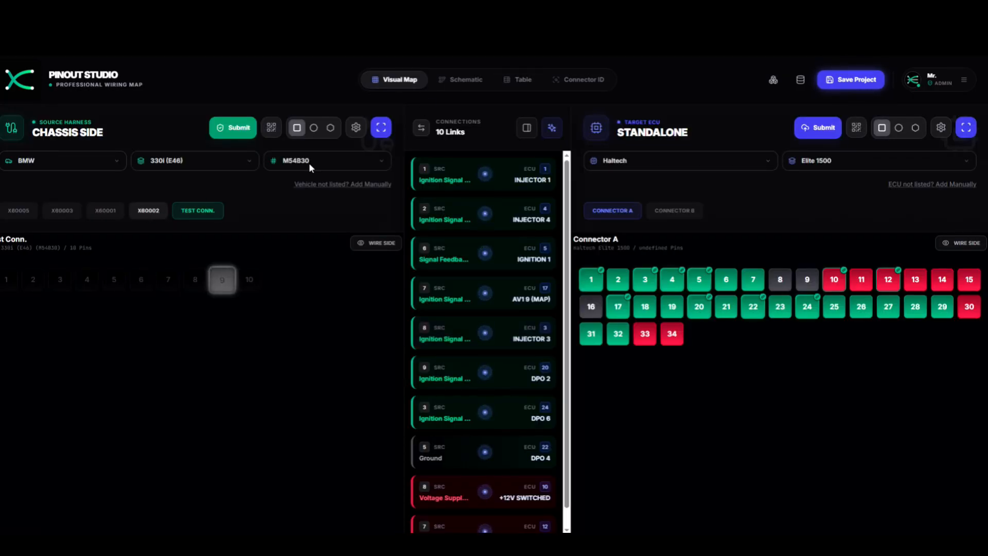
- Open and close the target ECU's Configure ECU Topology dialog twice without changes
{"action": "left_click", "coordinate": [940, 128]}
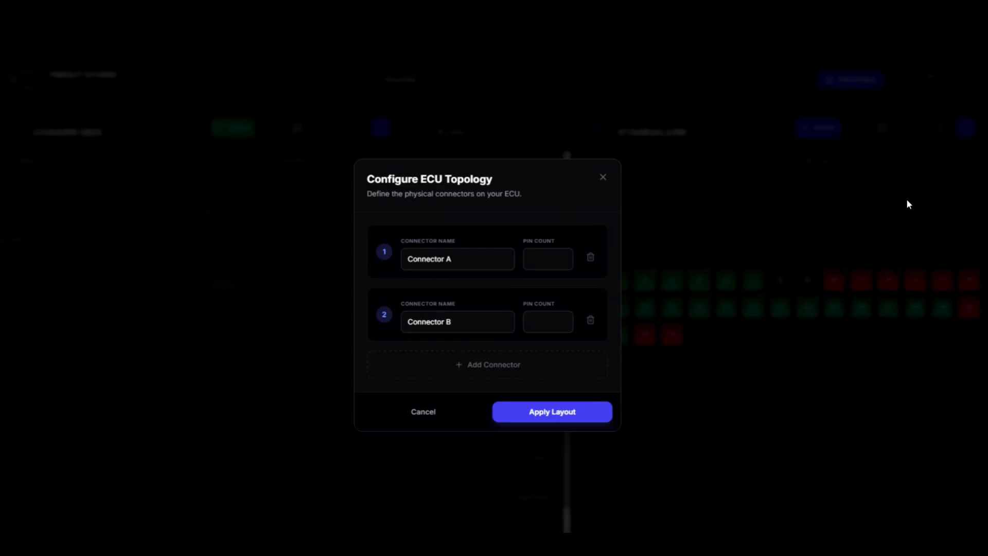
{"action": "left_click", "coordinate": [602, 179]}
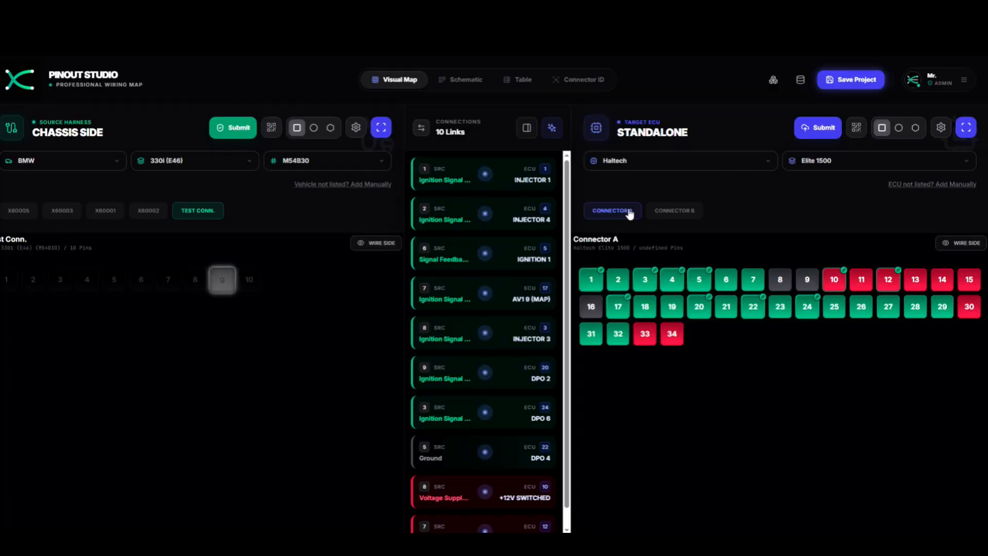
{"action": "left_click", "coordinate": [940, 127]}
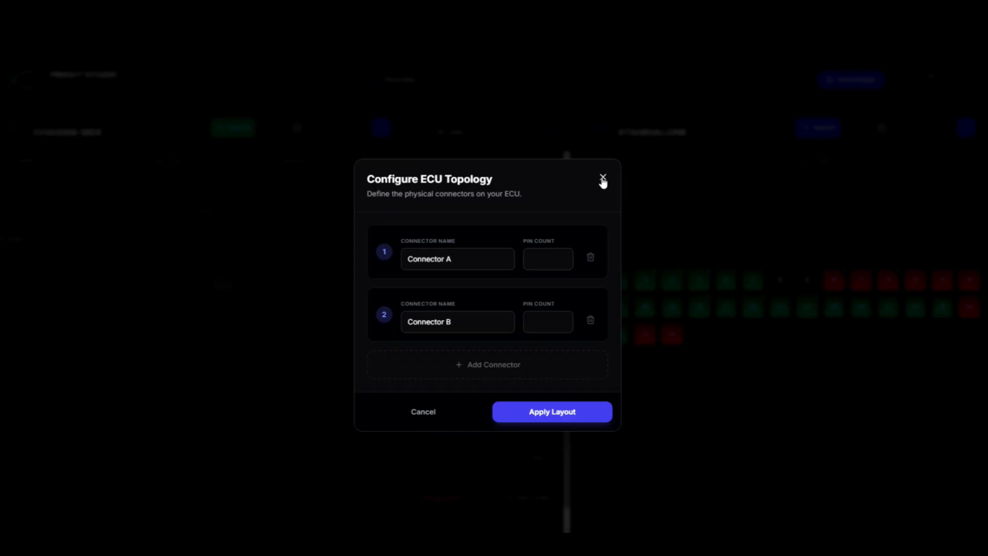
{"action": "left_click", "coordinate": [602, 178]}
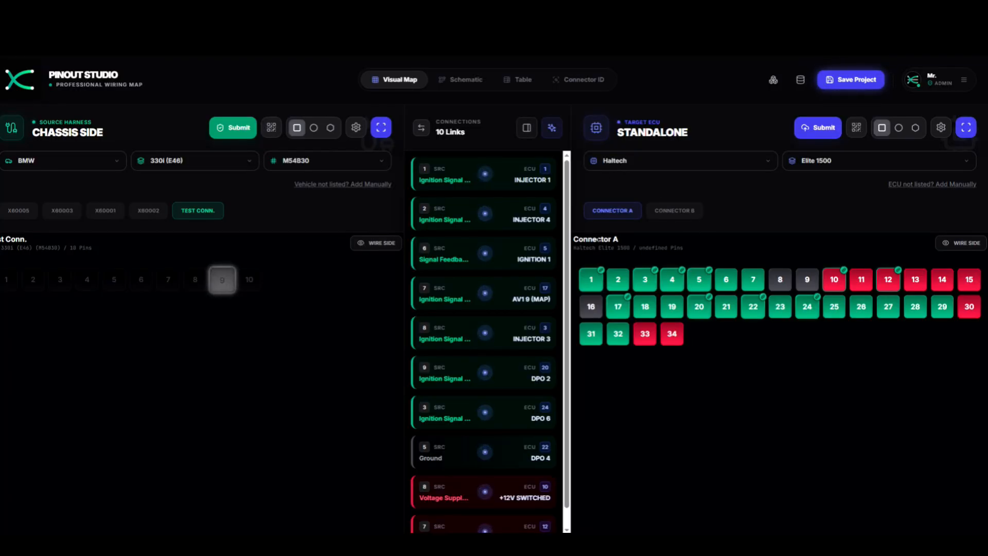
- Go to the My Projects page listing the three saved projects
{"action": "mouse_move", "coordinate": [526, 210]}
{"action": "scroll", "coordinate": [474, 233], "scroll_direction": "down", "scroll_amount": 1}
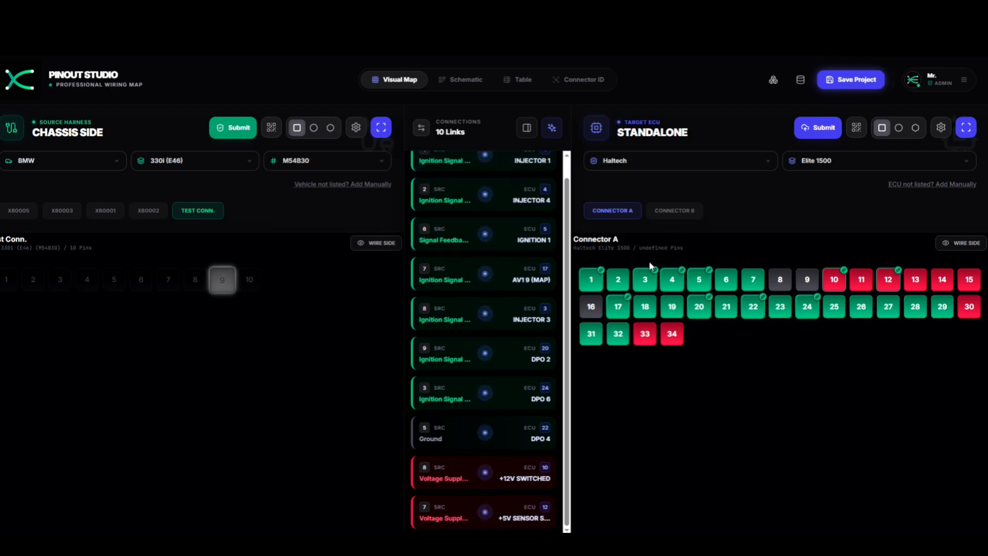
{"action": "scroll", "coordinate": [530, 368], "scroll_direction": "up", "scroll_amount": 1}
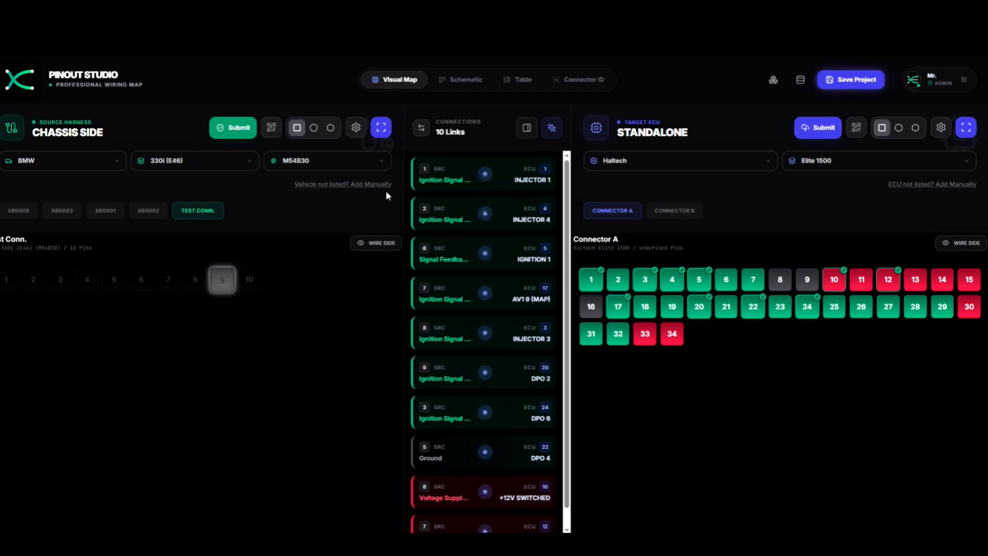
{"action": "left_click", "coordinate": [936, 83]}
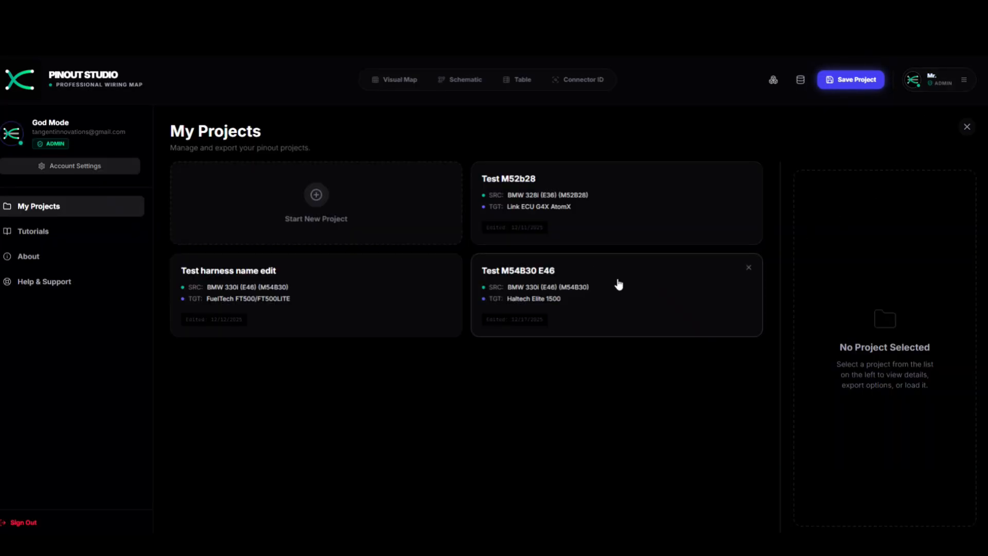
- Select the Test M54B30 E46 card to view its details: BMW 330i to Haltech Elite 1500, 10 connections
{"action": "left_click", "coordinate": [565, 276]}
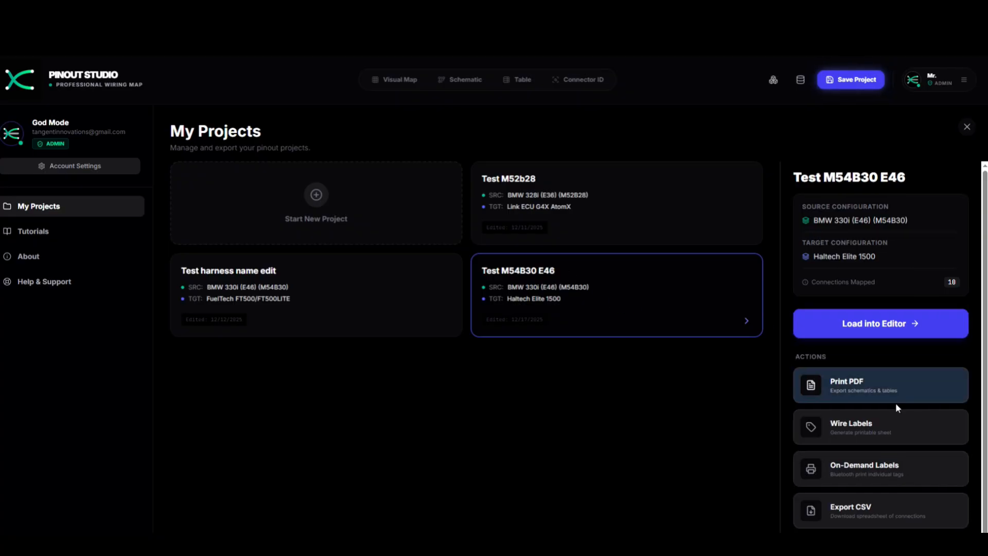
{"action": "scroll", "coordinate": [899, 407], "scroll_direction": "down", "scroll_amount": 1}
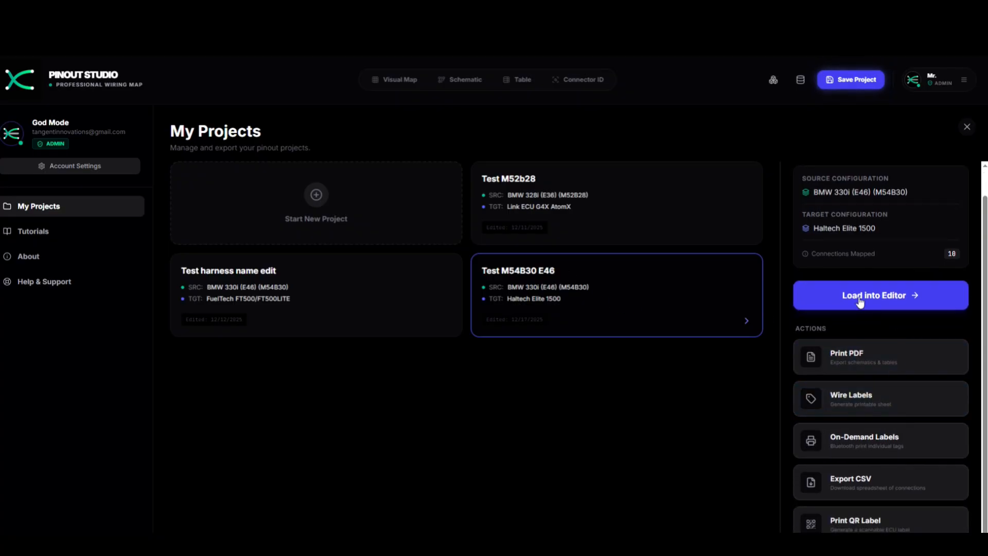
{"action": "scroll", "coordinate": [859, 301], "scroll_direction": "up", "scroll_amount": 1}
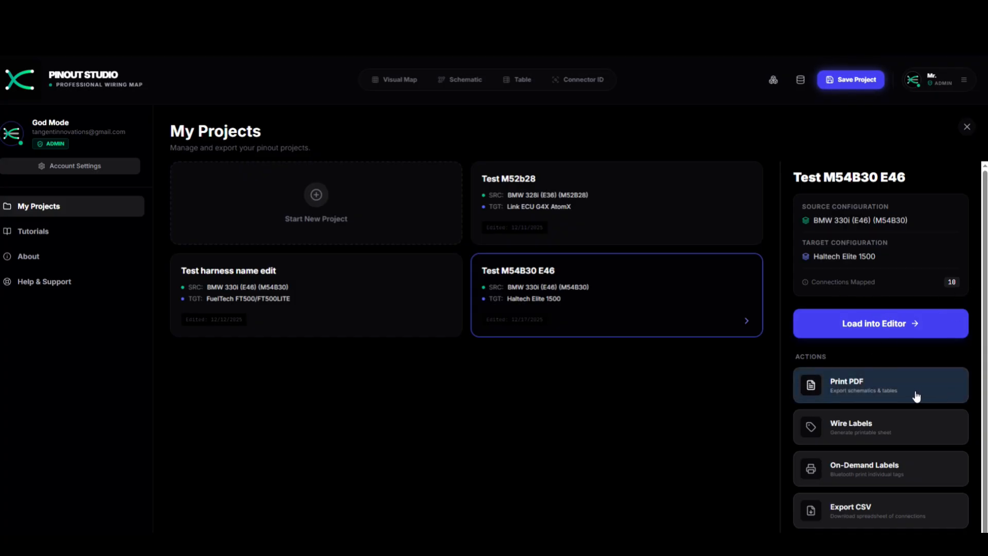
- Preview the 2-page ECU patch harness PDF, scrolling through both pages, then close it
{"action": "left_click", "coordinate": [853, 383]}
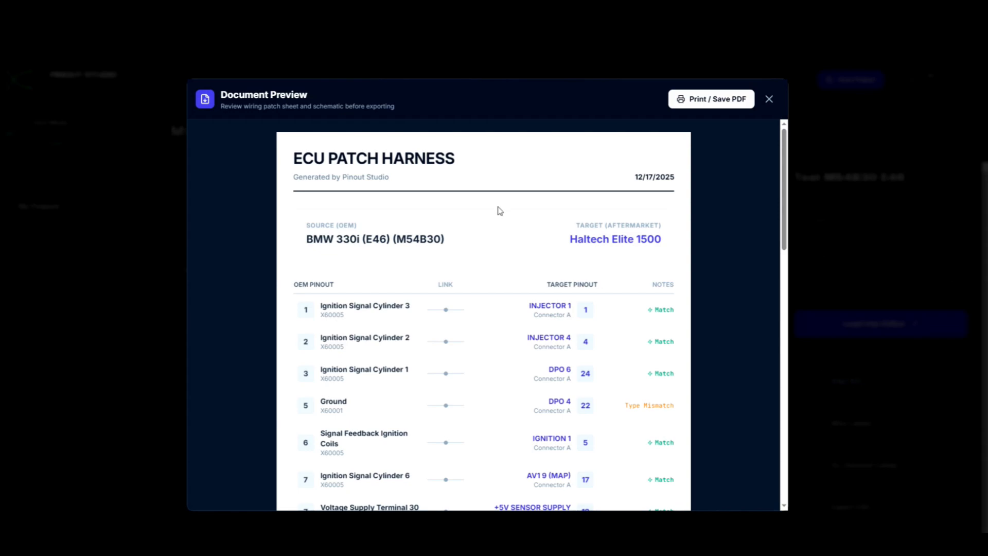
{"action": "scroll", "coordinate": [499, 214], "scroll_direction": "down", "scroll_amount": 6}
{"action": "scroll", "coordinate": [514, 222], "scroll_direction": "up", "scroll_amount": 4}
{"action": "scroll", "coordinate": [514, 222], "scroll_direction": "up", "scroll_amount": 2}
{"action": "scroll", "coordinate": [580, 315], "scroll_direction": "down", "scroll_amount": 3}
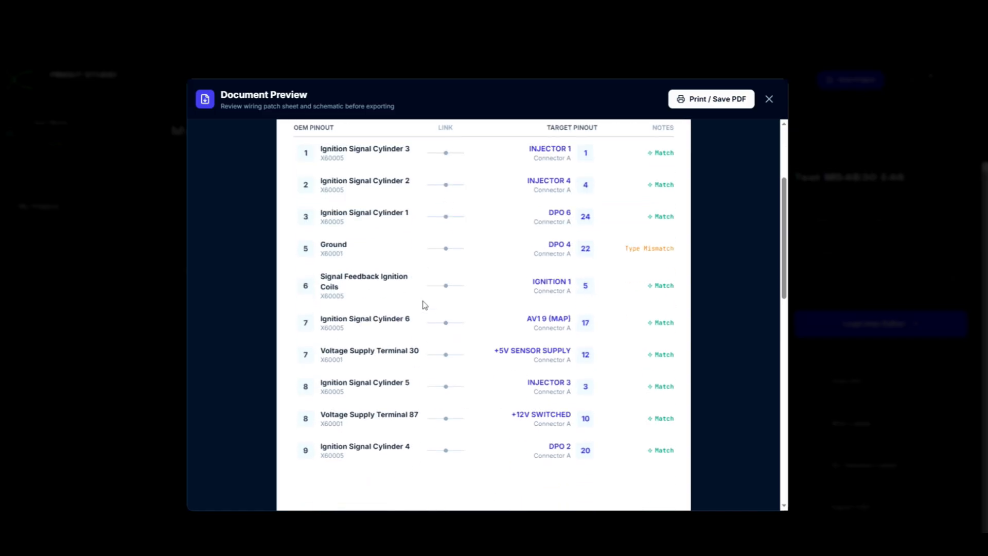
{"action": "scroll", "coordinate": [566, 361], "scroll_direction": "down", "scroll_amount": 13}
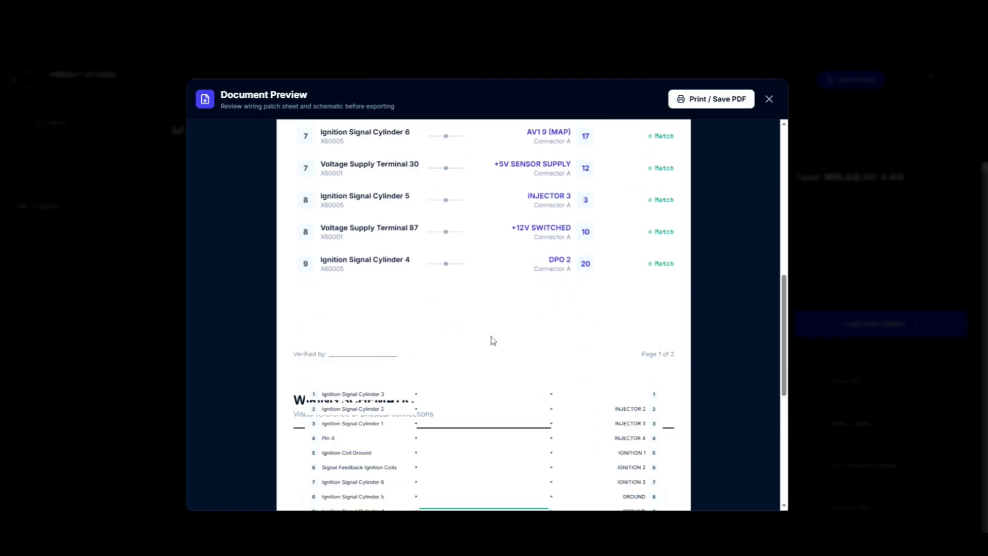
{"action": "scroll", "coordinate": [497, 328], "scroll_direction": "up", "scroll_amount": 3}
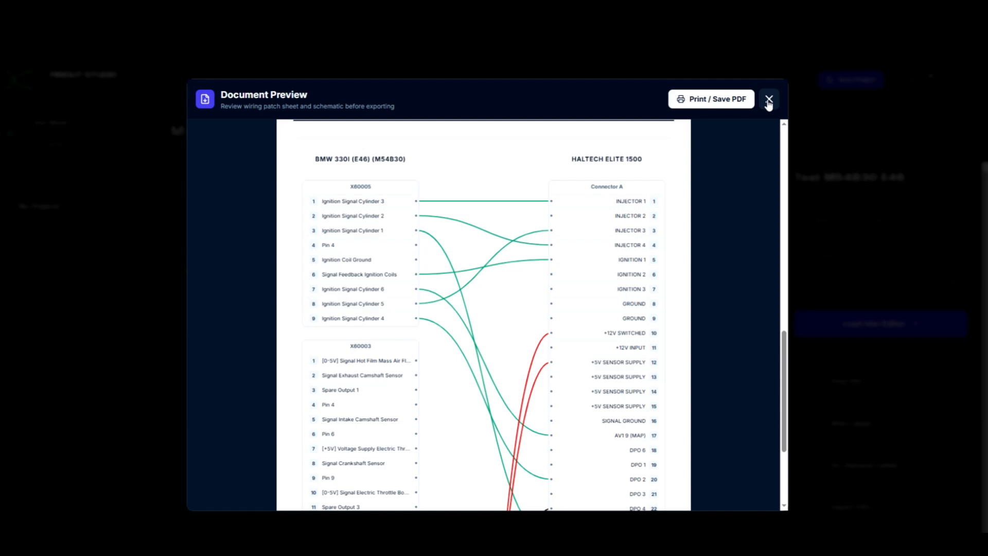
{"action": "scroll", "coordinate": [669, 263], "scroll_direction": "down", "scroll_amount": 3}
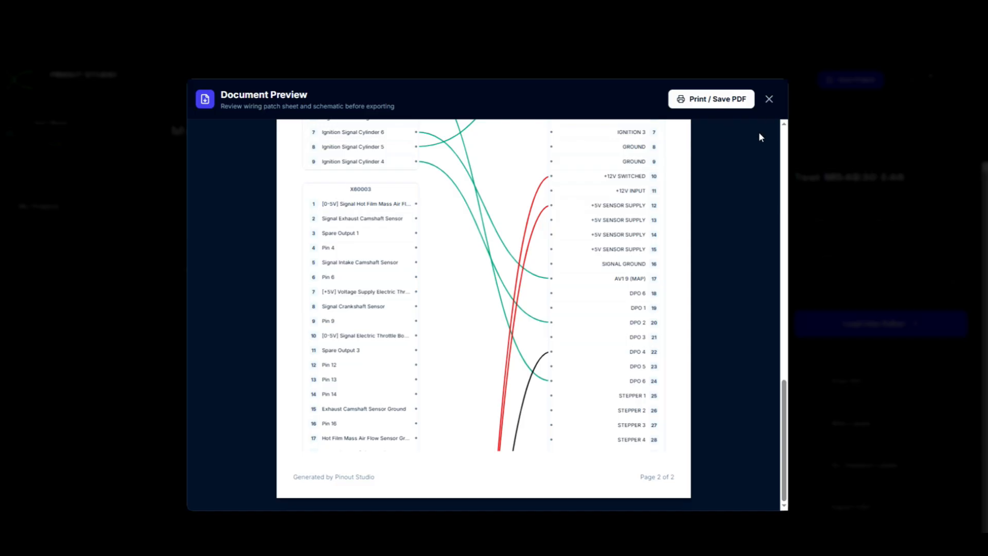
{"action": "scroll", "coordinate": [756, 142], "scroll_direction": "up", "scroll_amount": 15}
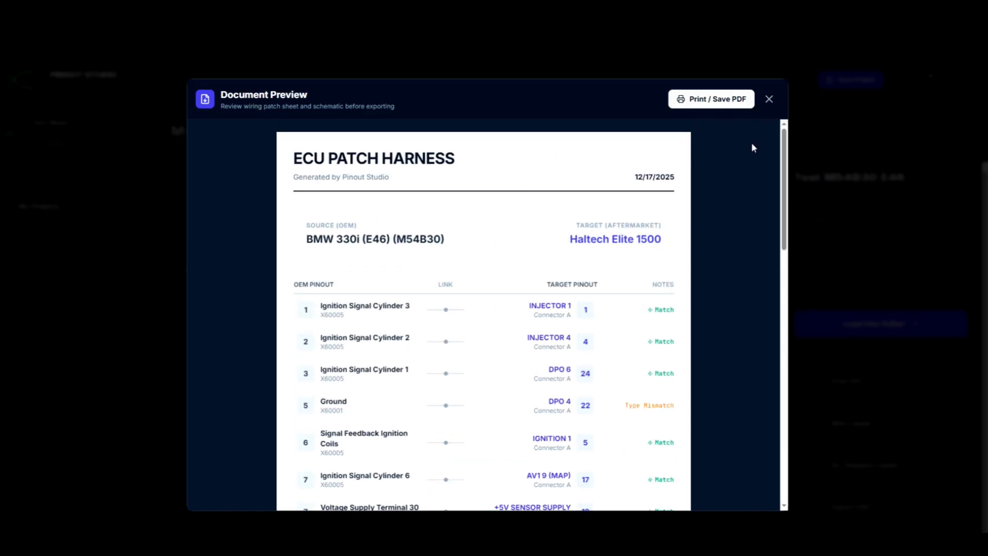
{"action": "left_click", "coordinate": [769, 99]}
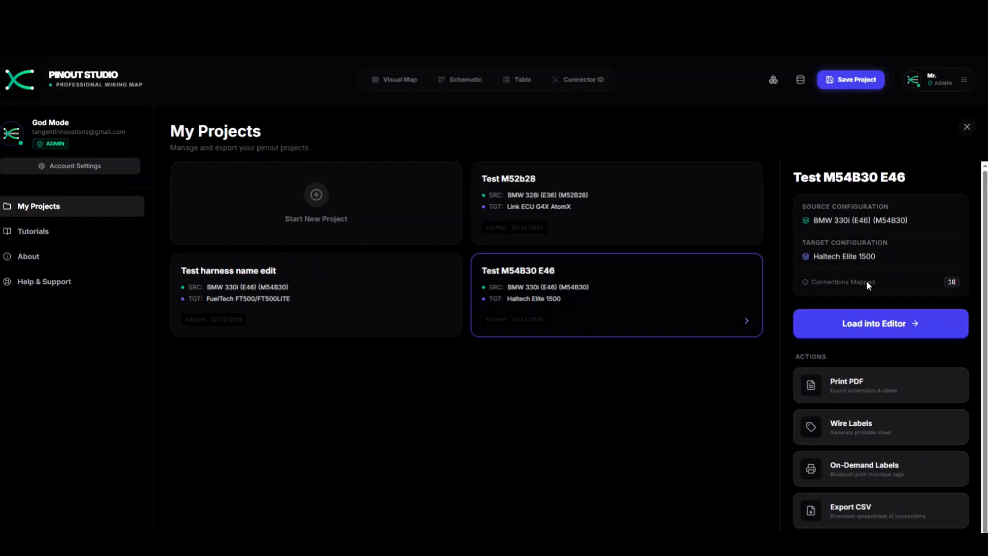
{"action": "left_click", "coordinate": [882, 434]}
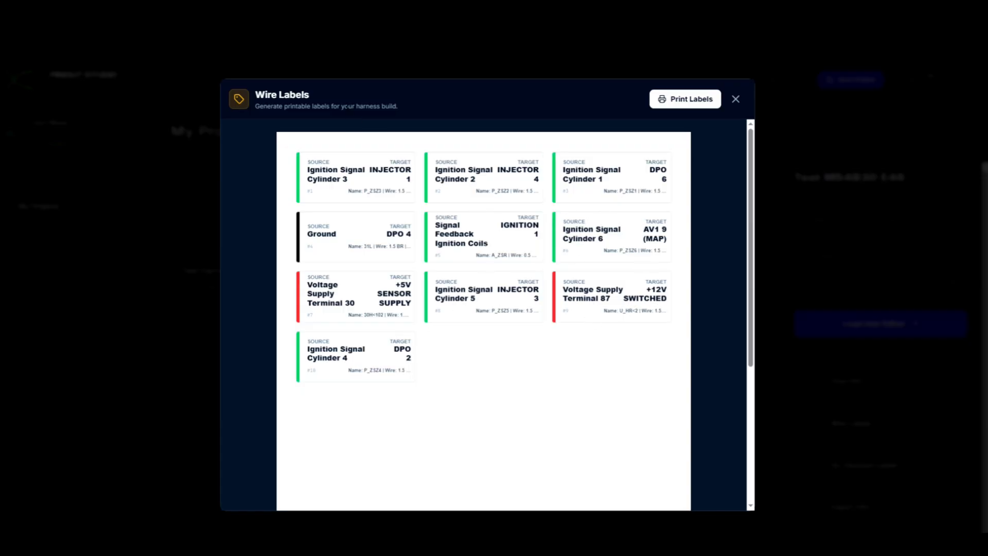
{"action": "scroll", "coordinate": [534, 212], "scroll_direction": "down", "scroll_amount": 3}
{"action": "scroll", "coordinate": [534, 214], "scroll_direction": "up", "scroll_amount": 3}
{"action": "left_click", "coordinate": [735, 99]}
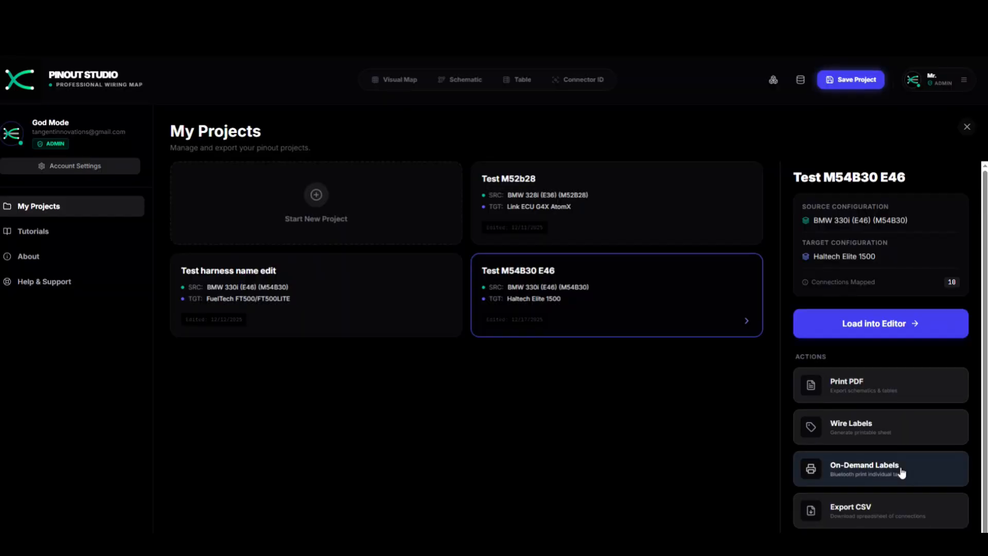
{"action": "left_click", "coordinate": [911, 471]}
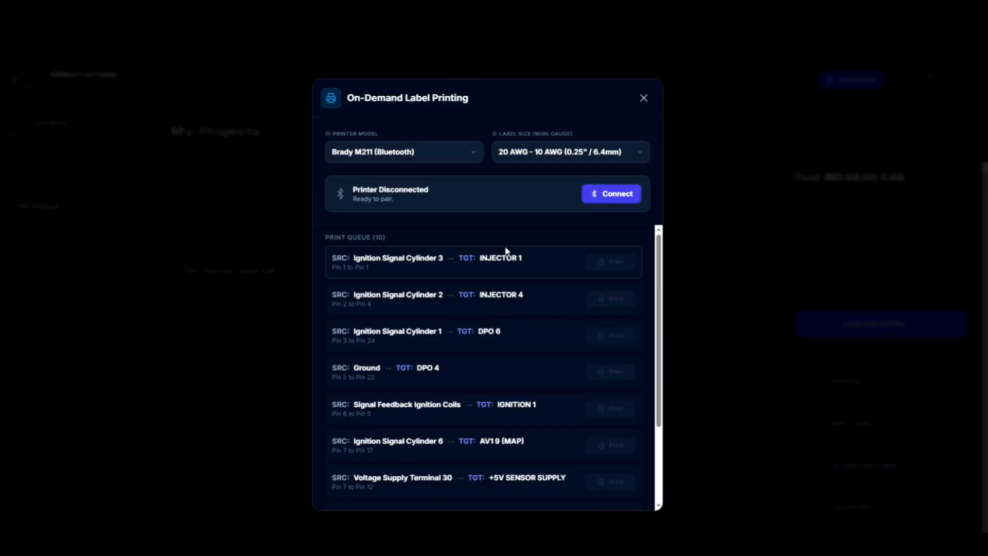
{"action": "left_click", "coordinate": [469, 152]}
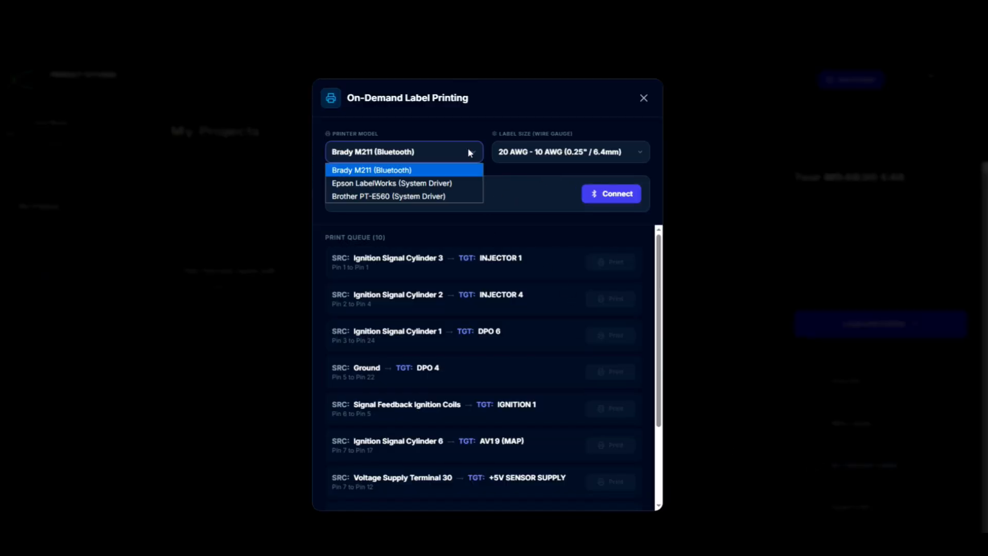
{"action": "left_click", "coordinate": [468, 151]}
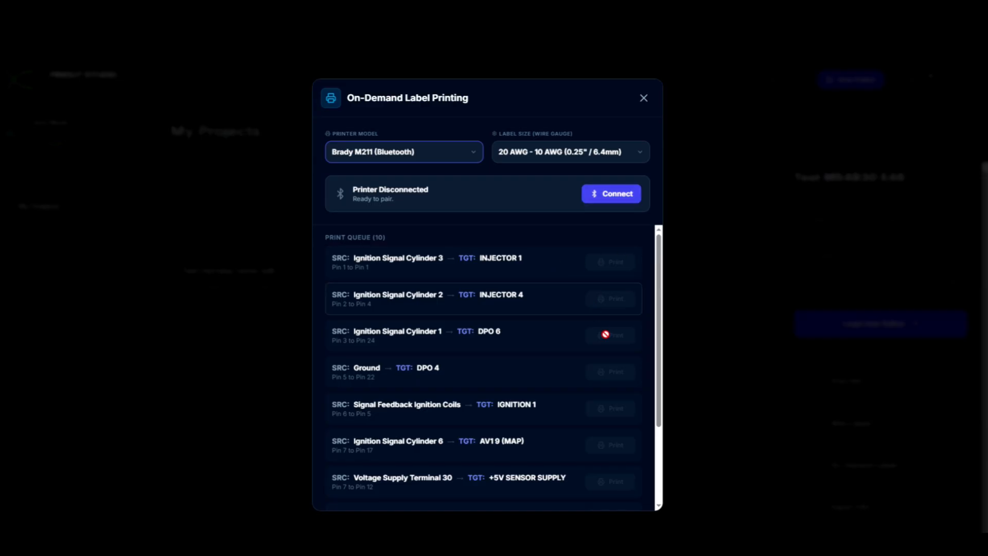
{"action": "scroll", "coordinate": [609, 344], "scroll_direction": "down", "scroll_amount": 2}
{"action": "scroll", "coordinate": [600, 345], "scroll_direction": "up", "scroll_amount": 2}
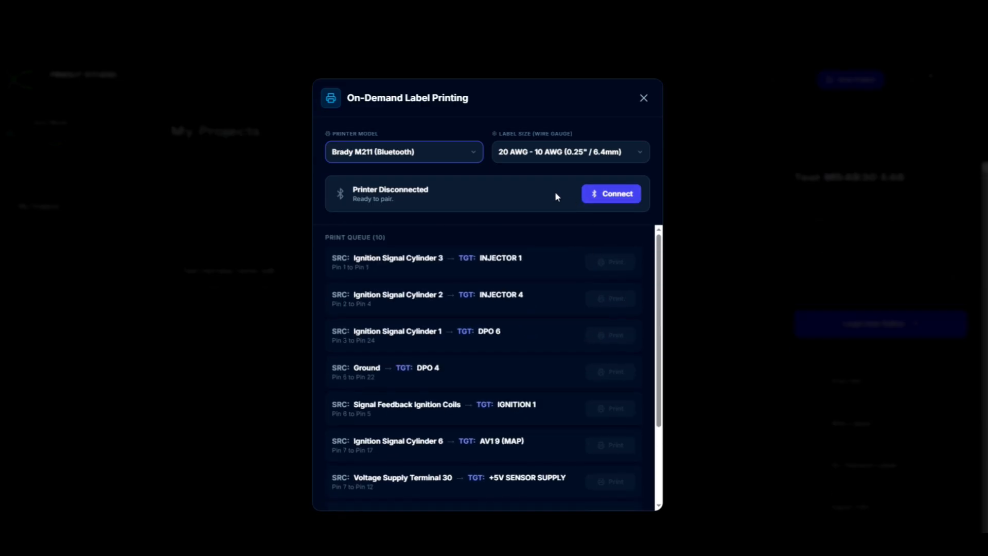
{"action": "left_click", "coordinate": [588, 151]}
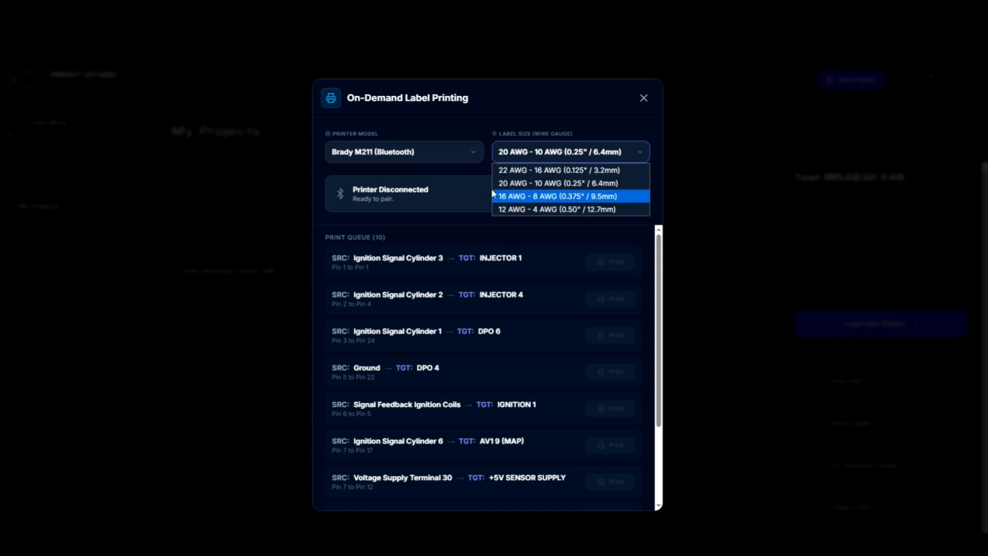
{"action": "left_click", "coordinate": [530, 103]}
{"action": "left_click", "coordinate": [449, 151]}
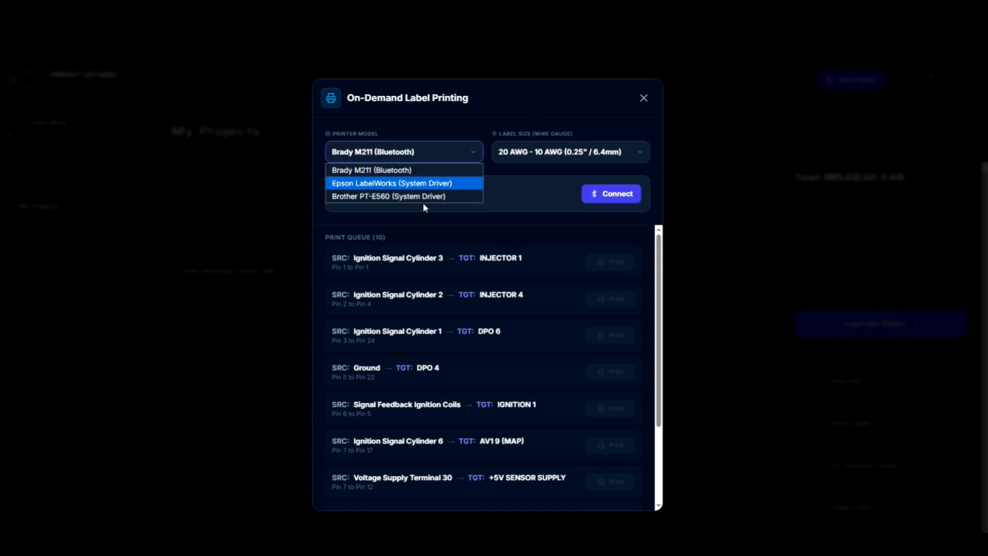
{"action": "left_click", "coordinate": [422, 185]}
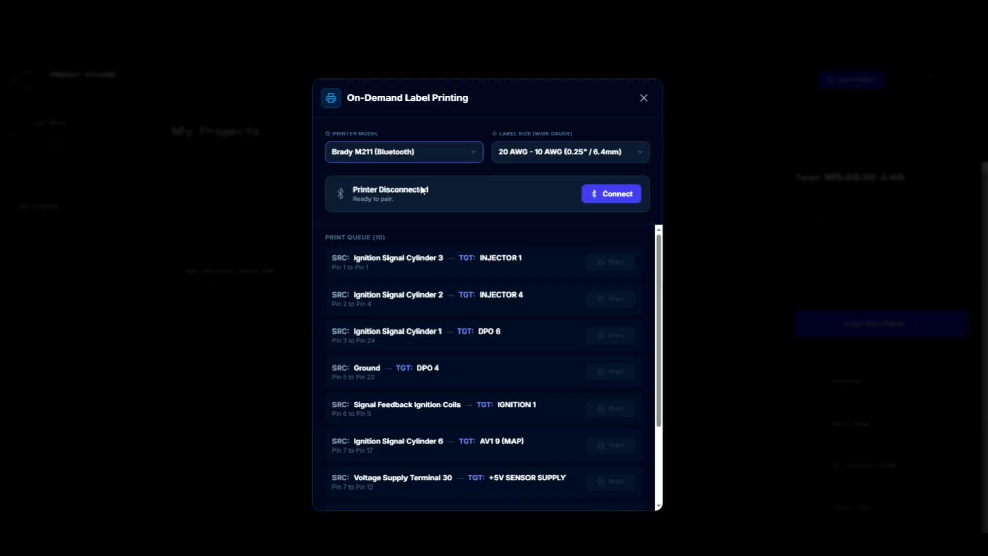
{"action": "left_click", "coordinate": [617, 298]}
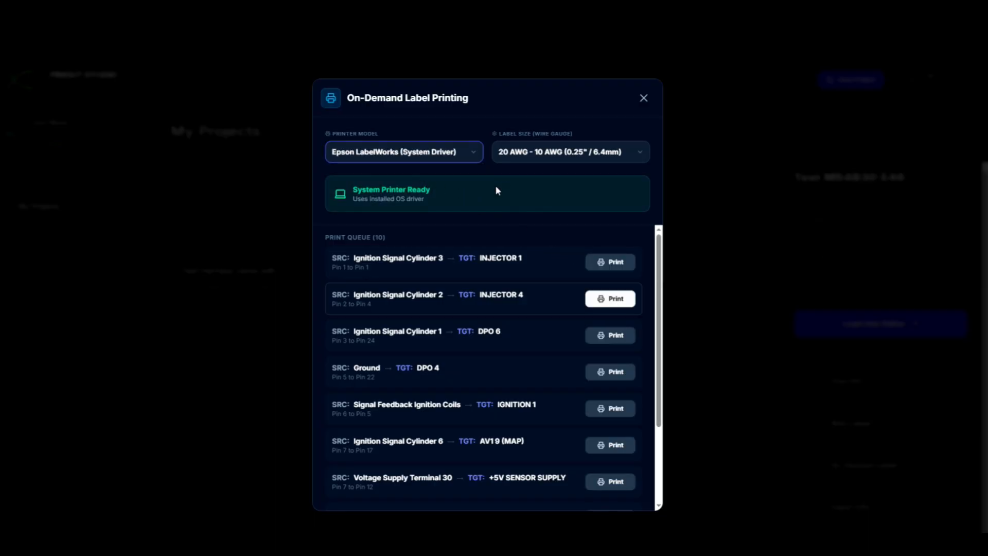
{"action": "left_click", "coordinate": [441, 154]}
{"action": "left_click", "coordinate": [440, 196]}
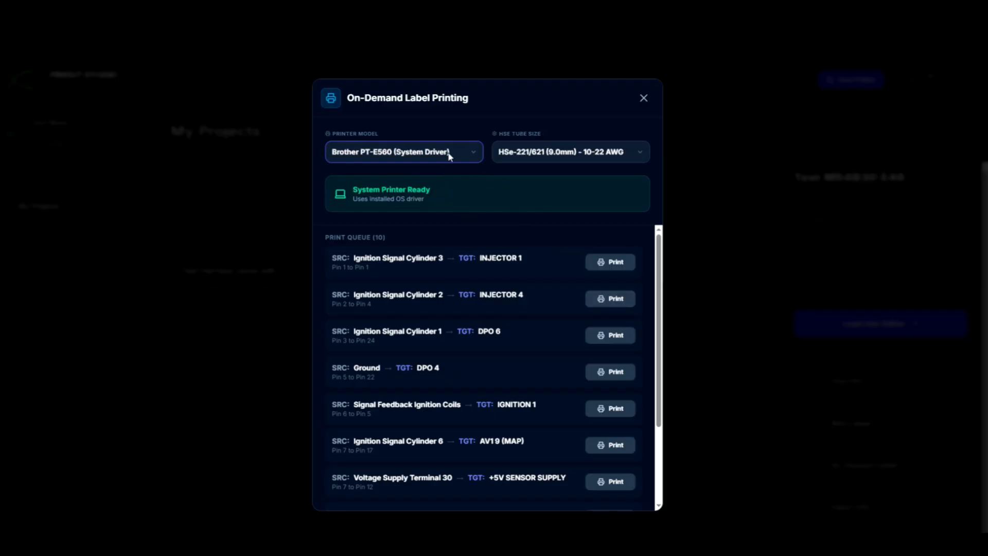
{"action": "left_click", "coordinate": [450, 153]}
{"action": "left_click", "coordinate": [429, 171]}
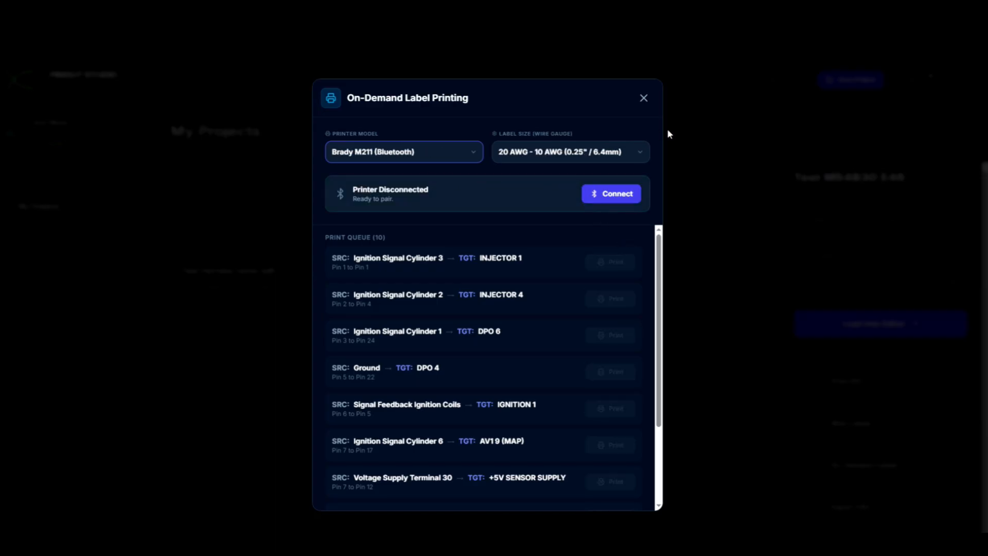
{"action": "left_click", "coordinate": [644, 97]}
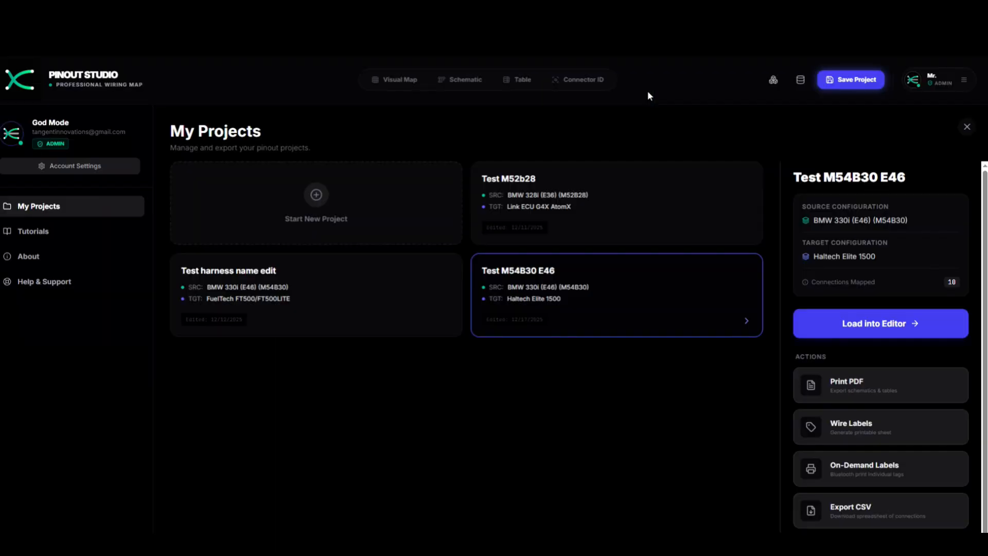
{"action": "scroll", "coordinate": [911, 453], "scroll_direction": "down", "scroll_amount": 1}
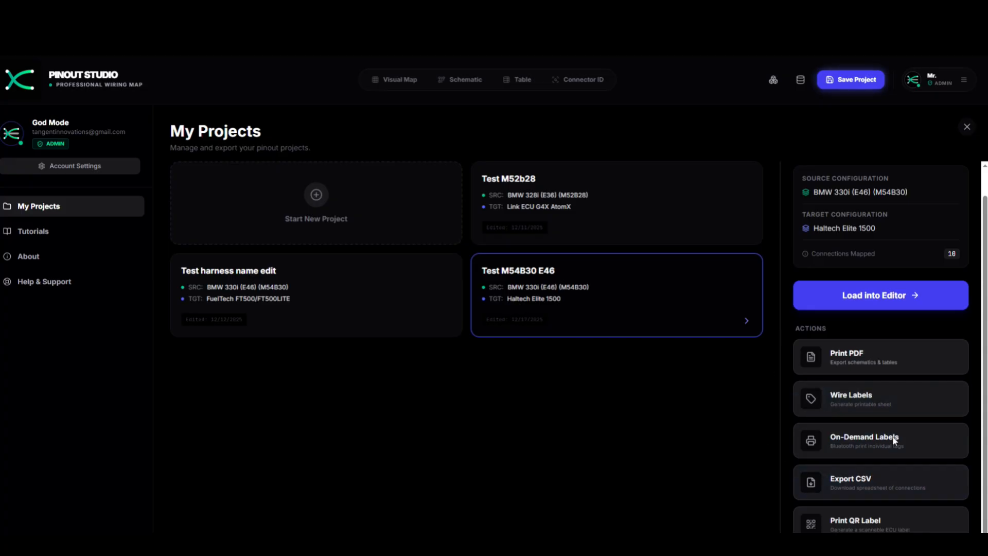
{"action": "left_click", "coordinate": [881, 523]}
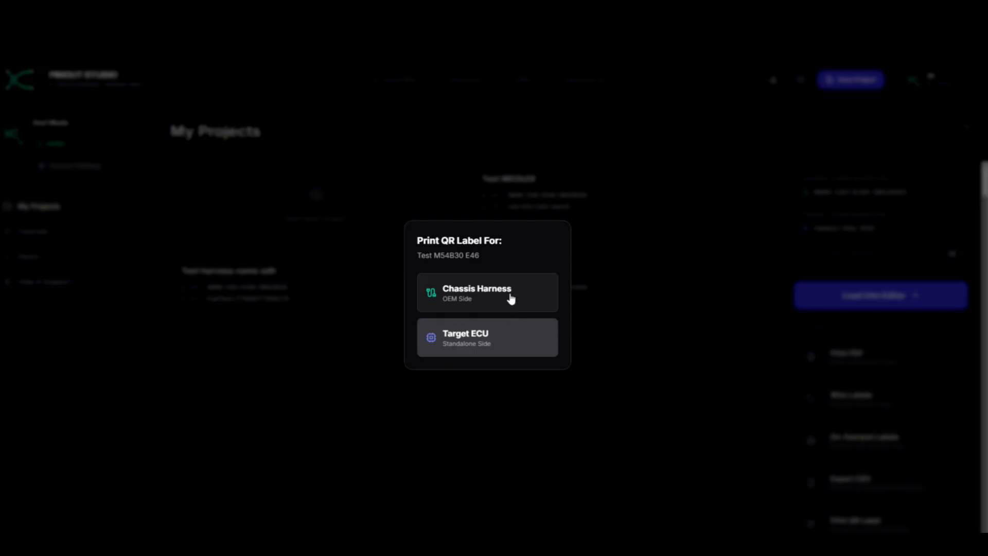
{"action": "left_click", "coordinate": [510, 293]}
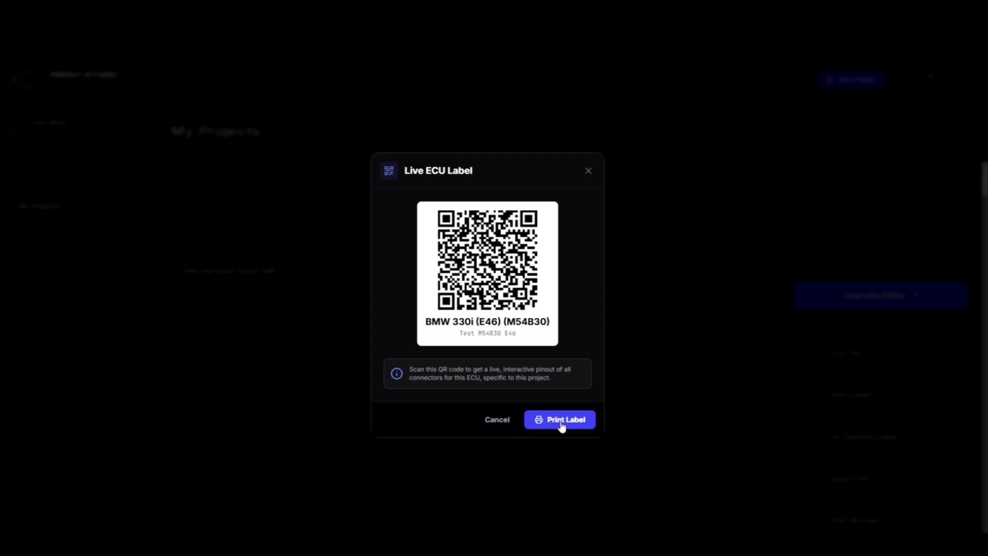
- Return to the Visual Map, then view and close the Haltech Elite 1500 QR label
{"action": "left_click", "coordinate": [497, 420]}
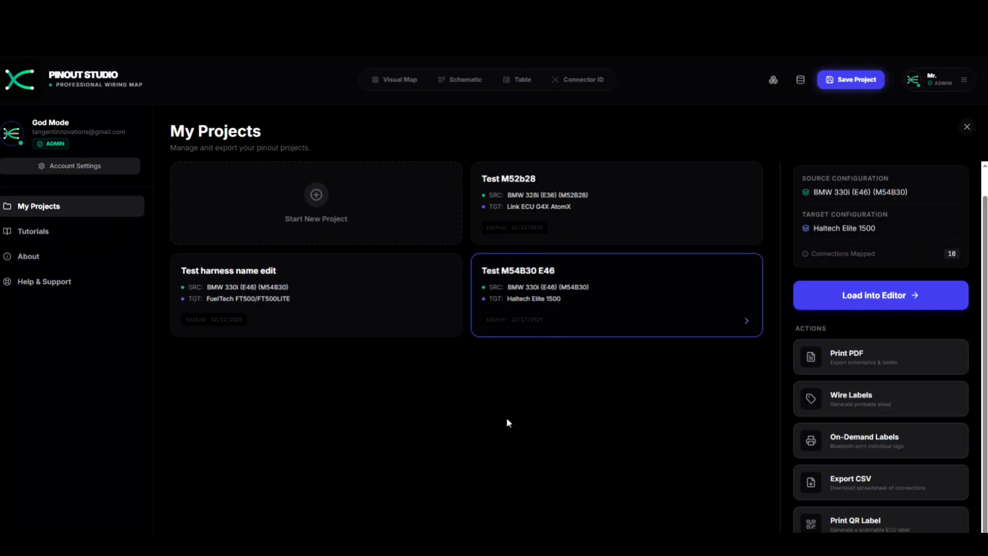
{"action": "left_click", "coordinate": [400, 78]}
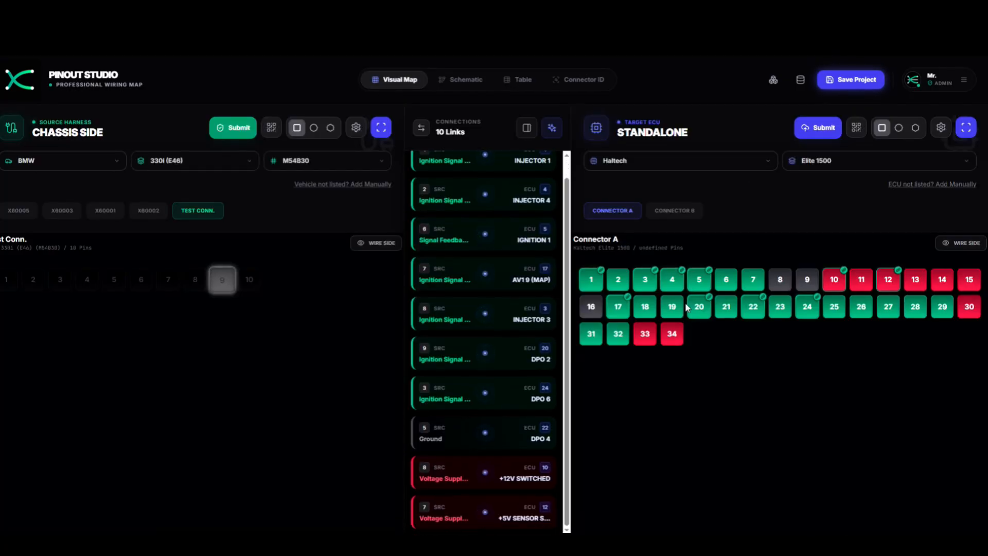
{"action": "scroll", "coordinate": [538, 289], "scroll_direction": "up", "scroll_amount": 1}
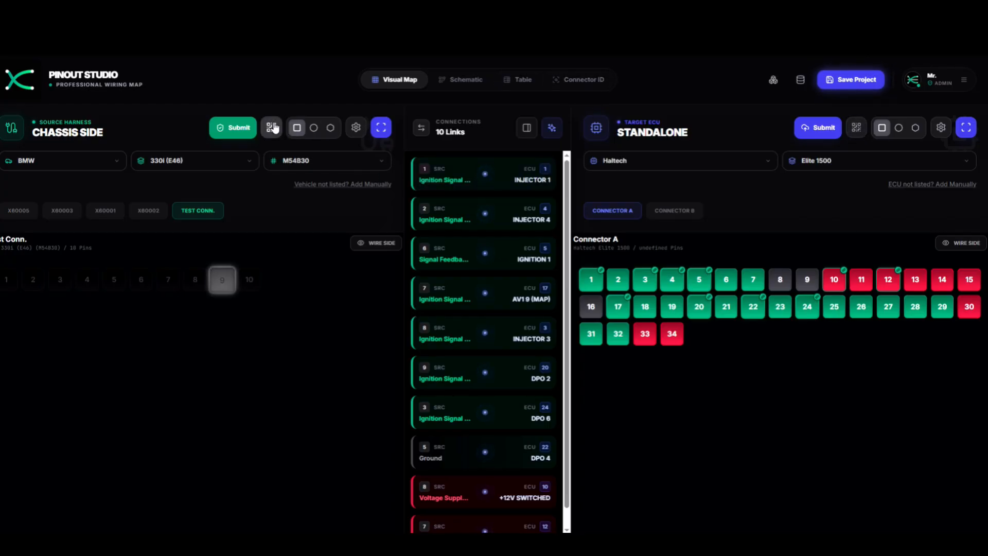
{"action": "left_click", "coordinate": [857, 128]}
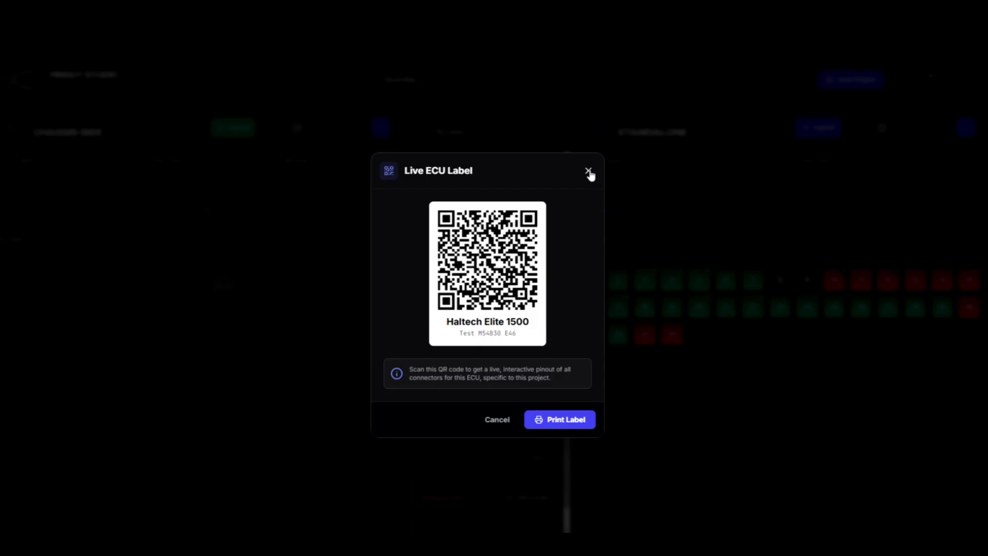
{"action": "left_click", "coordinate": [588, 171]}
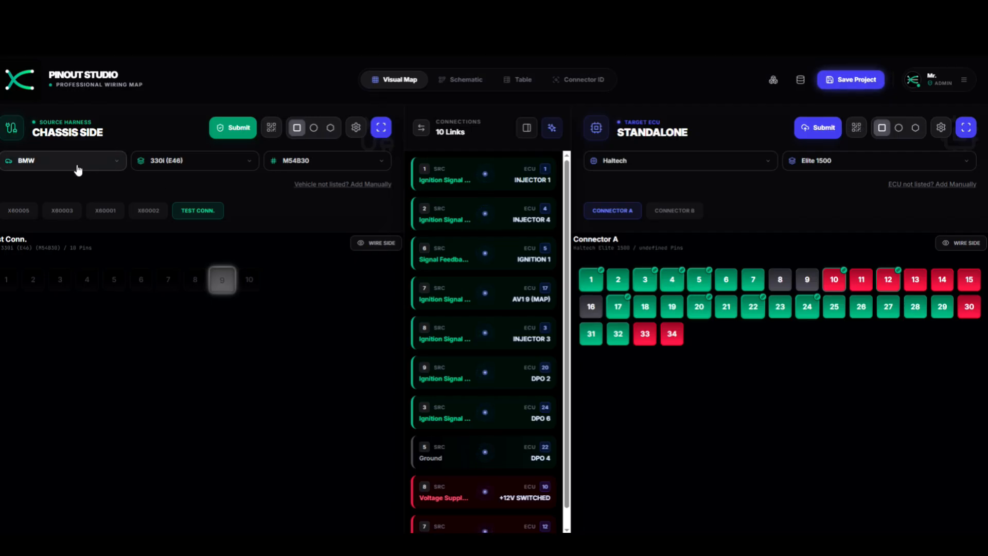
- Show chassis connector X60003's 52-pin layout on the Visual Map
{"action": "left_click", "coordinate": [67, 216]}
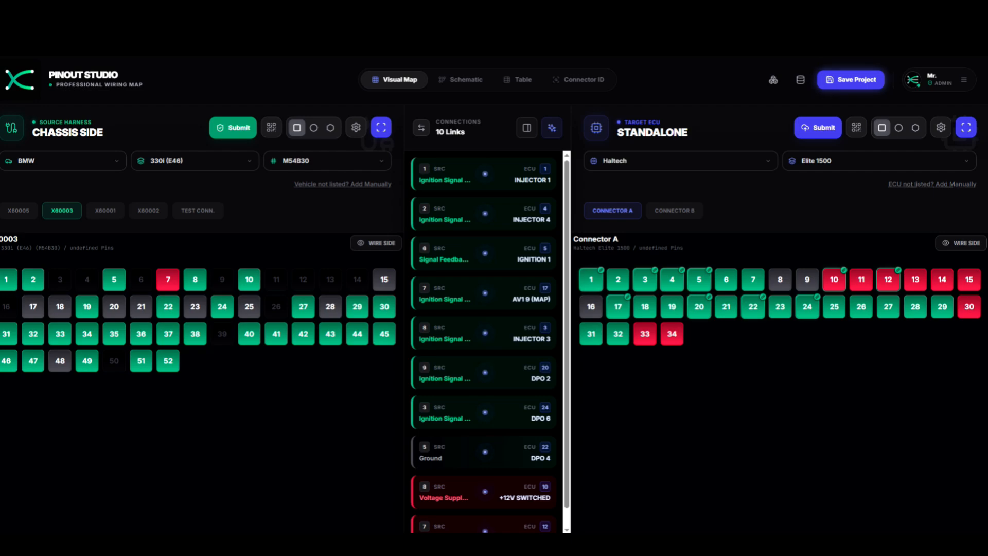
{"action": "mouse_move", "coordinate": [584, 543]}
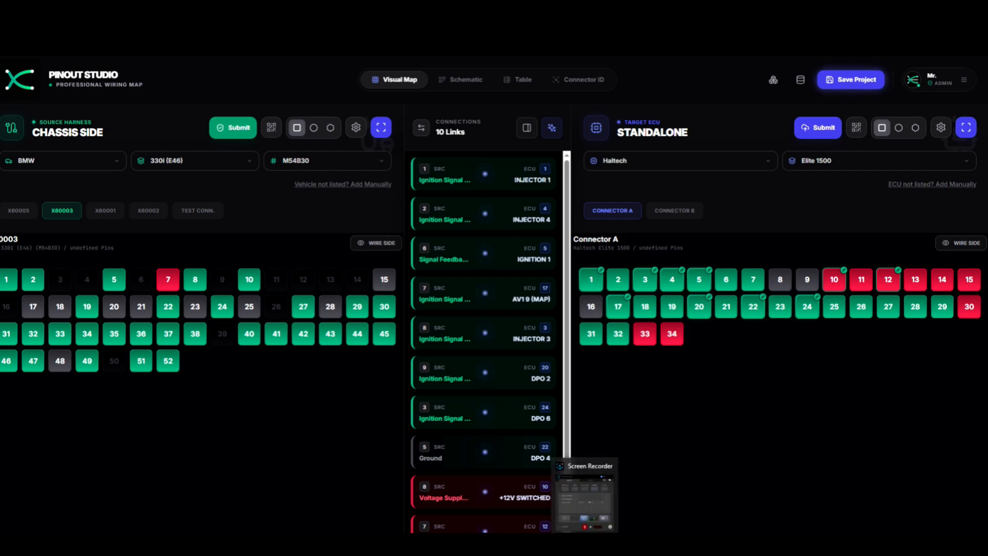
{"action": "left_click", "coordinate": [585, 543]}
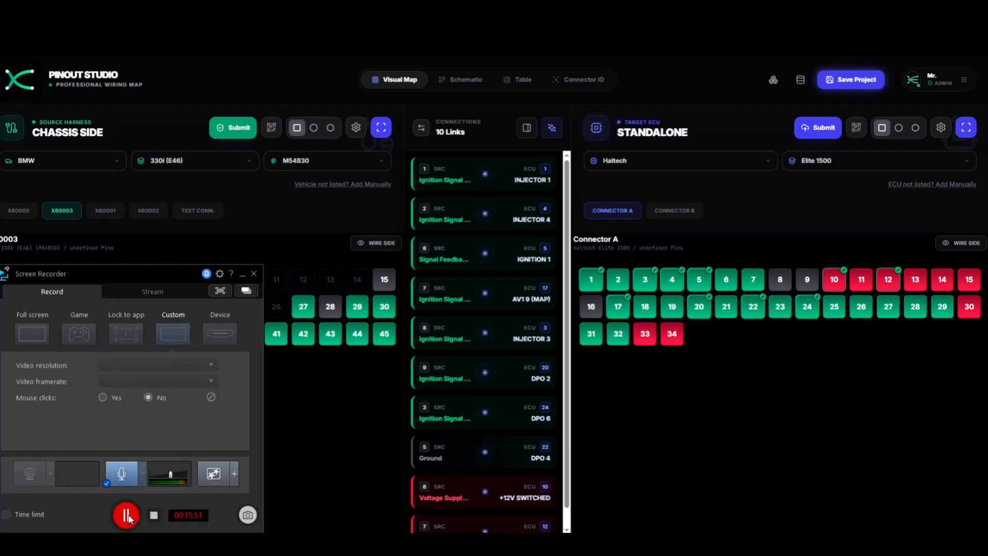